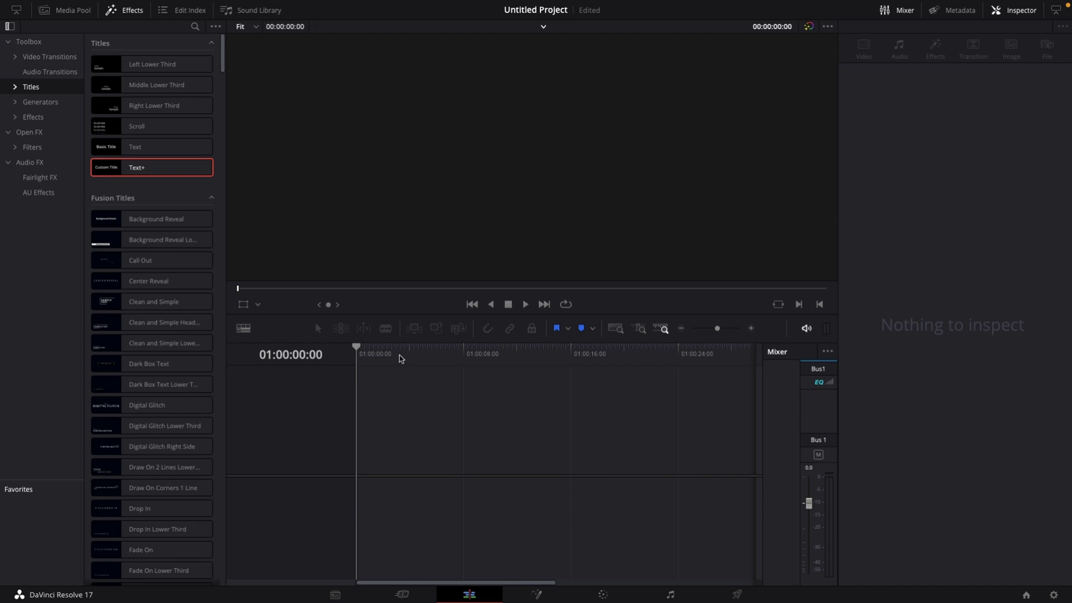
Place a Text+ title on track V1 and open it on the Fusion page.
left_click_drag(127, 166, 428, 462)
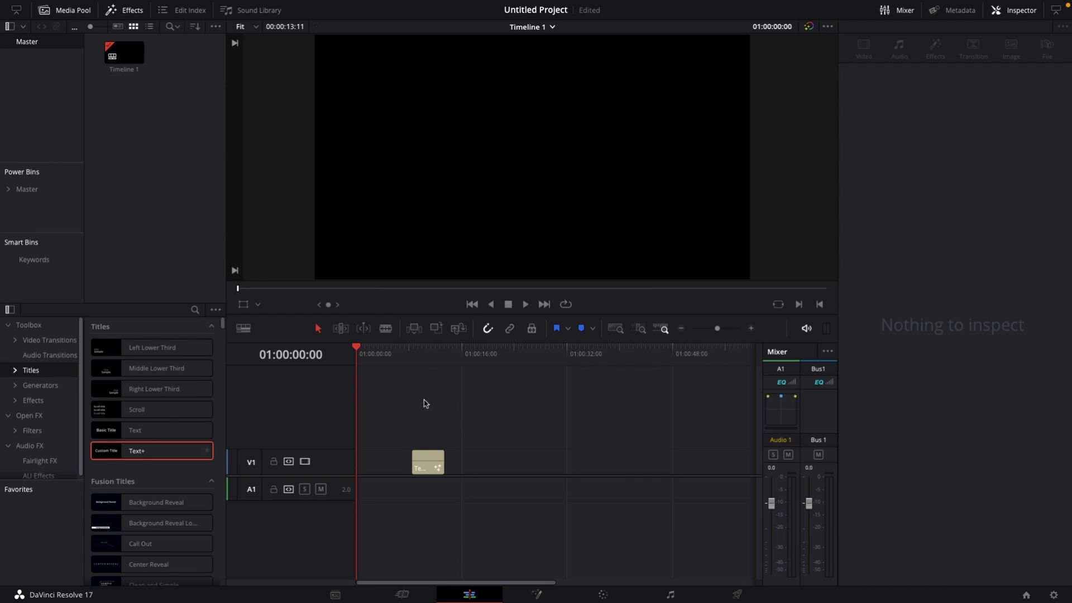
left_click(430, 354)
left_click(425, 453)
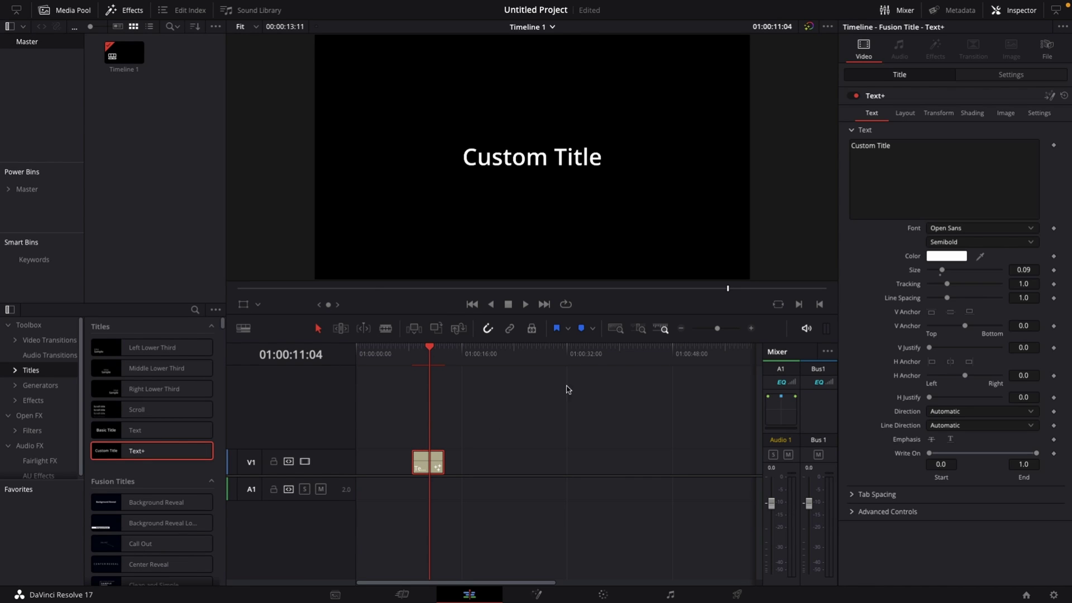
left_click(1050, 97)
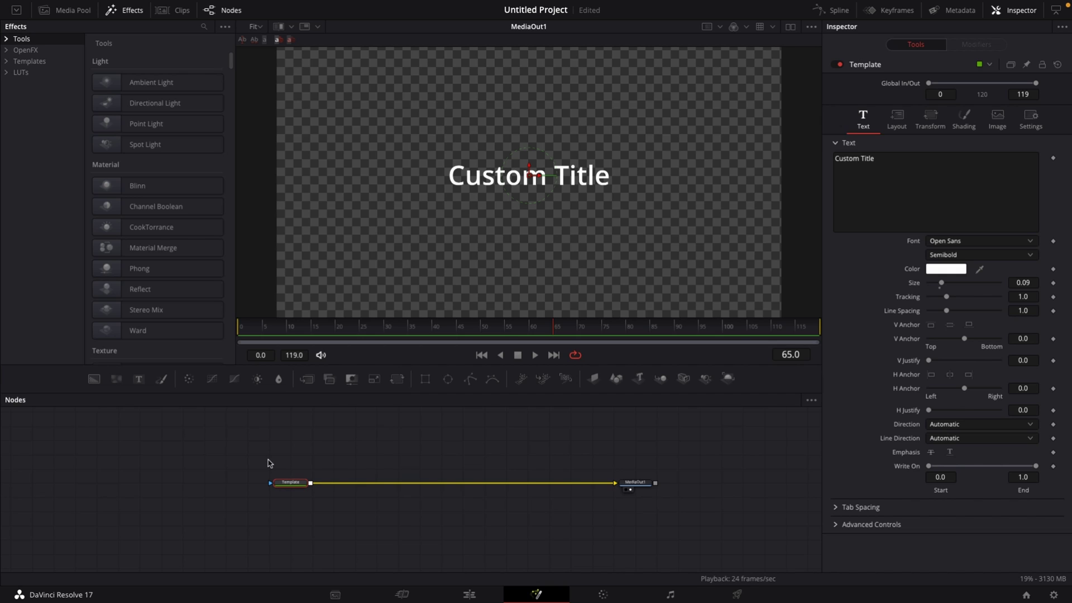
Replace the placeholder text with 'YOUR TEXT' and set the font style to Bold.
triple_click(893, 164)
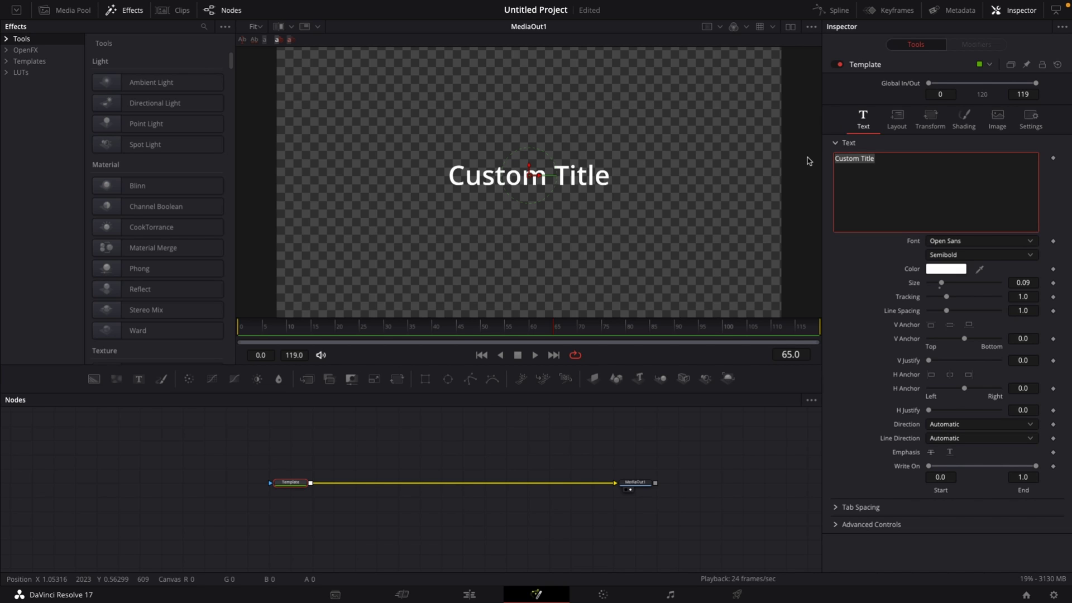
type("YOUR TE")
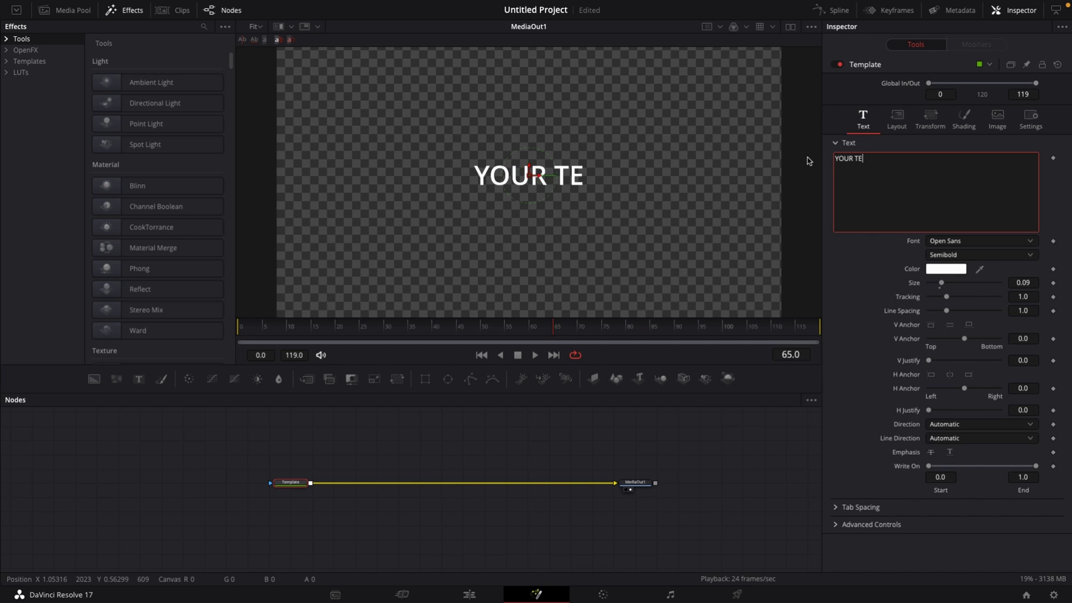
type("XT")
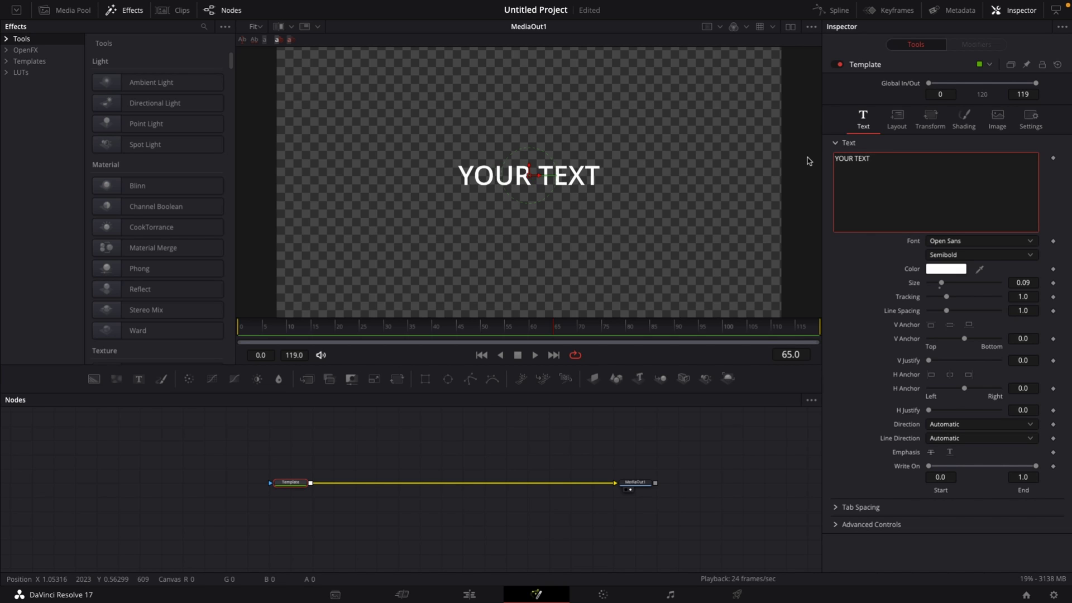
left_click(946, 259)
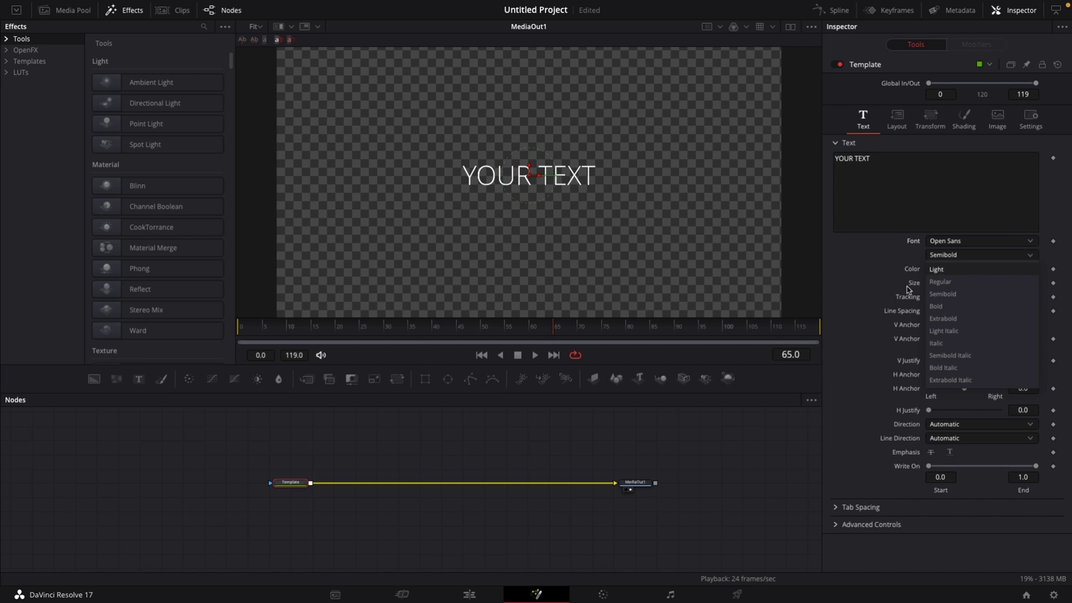
left_click(949, 312)
Colour the title text yellow.
left_click(945, 272)
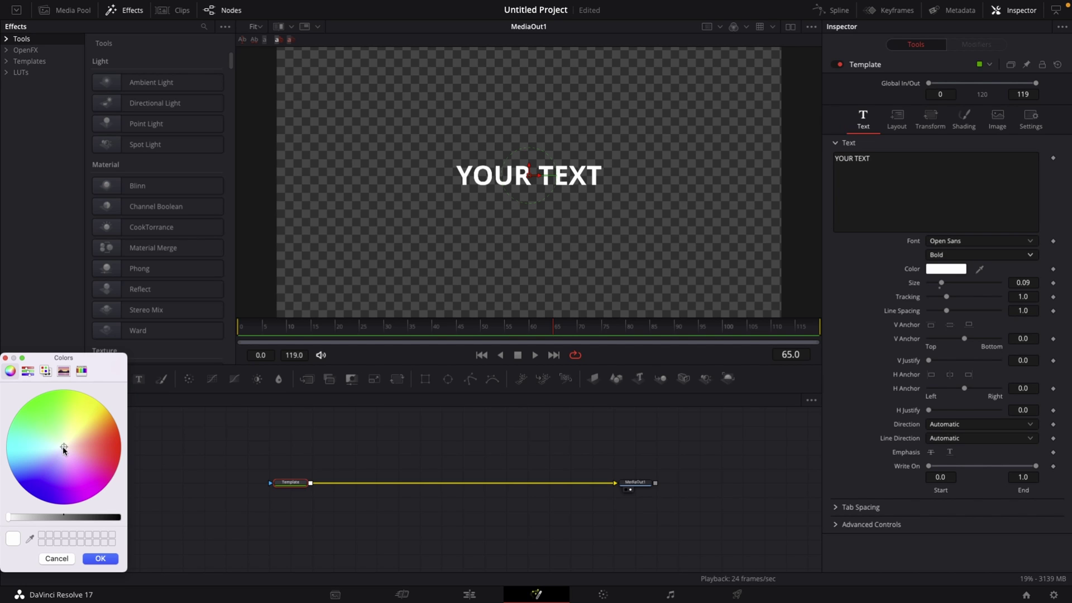
left_click_drag(63, 447, 95, 384)
left_click(98, 559)
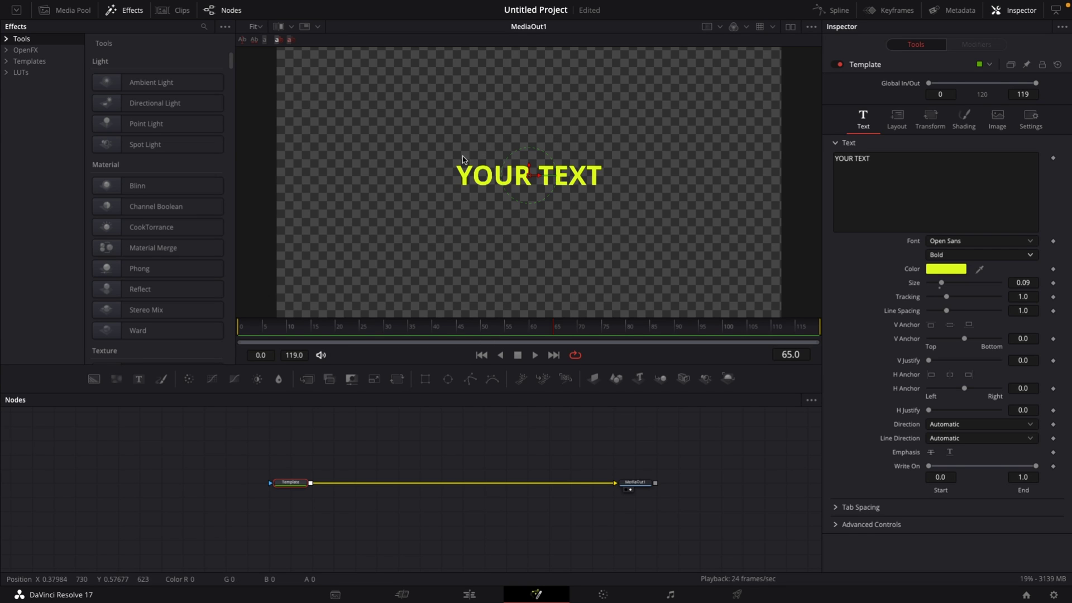
Enable Shading element 2 as a block background at Line level, coloured black.
left_click(964, 126)
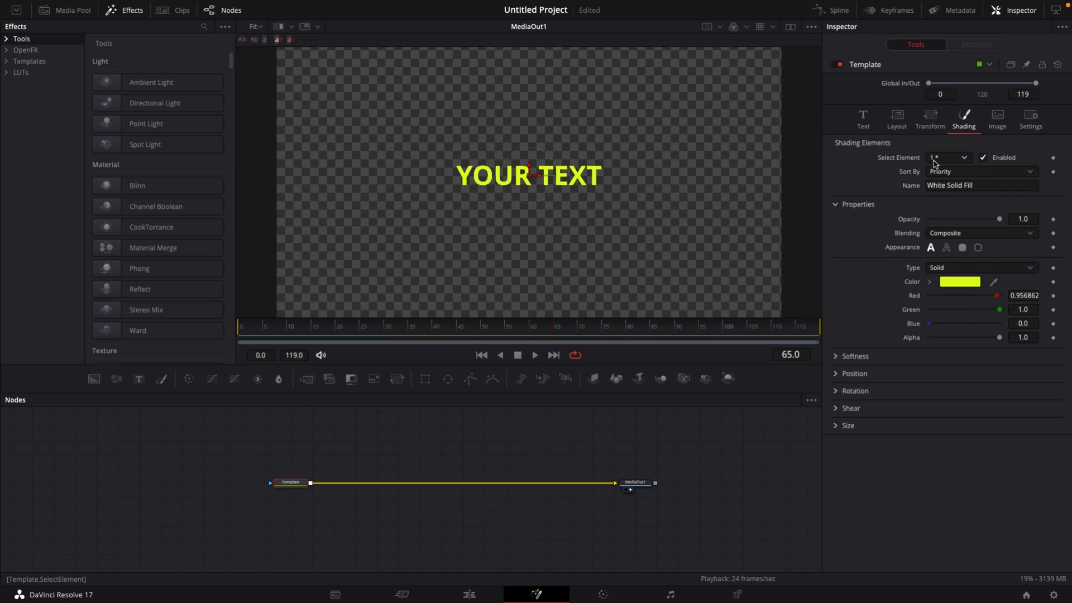
left_click(938, 159)
left_click(931, 184)
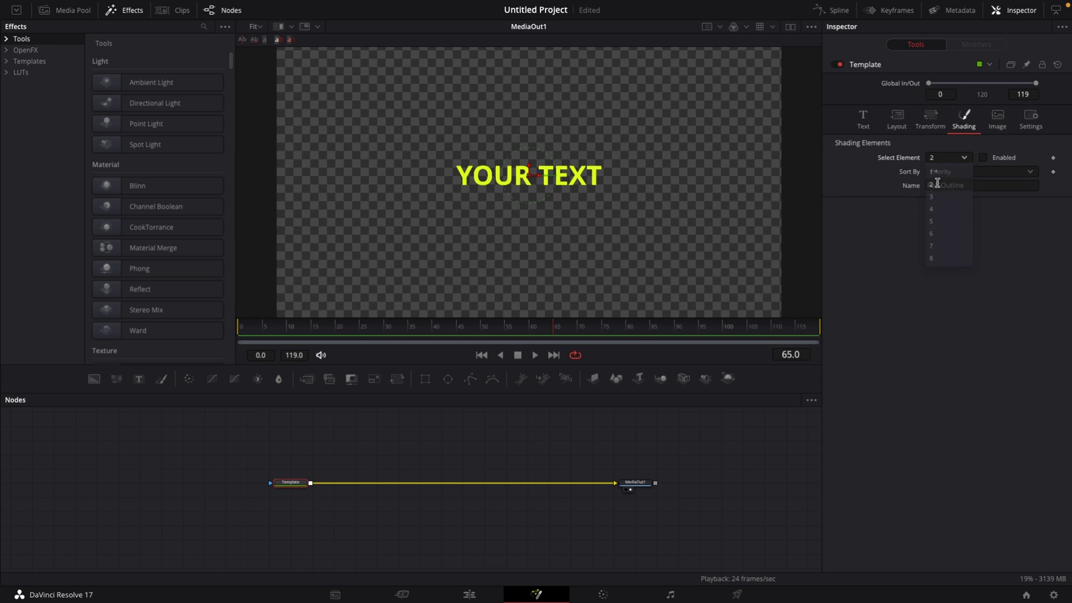
left_click(986, 158)
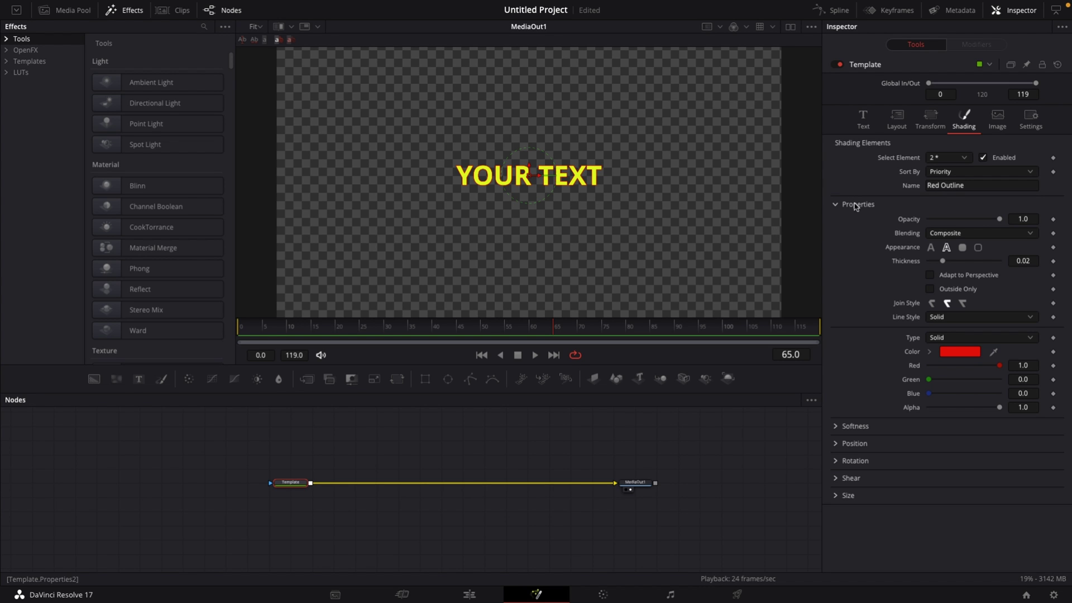
left_click(961, 248)
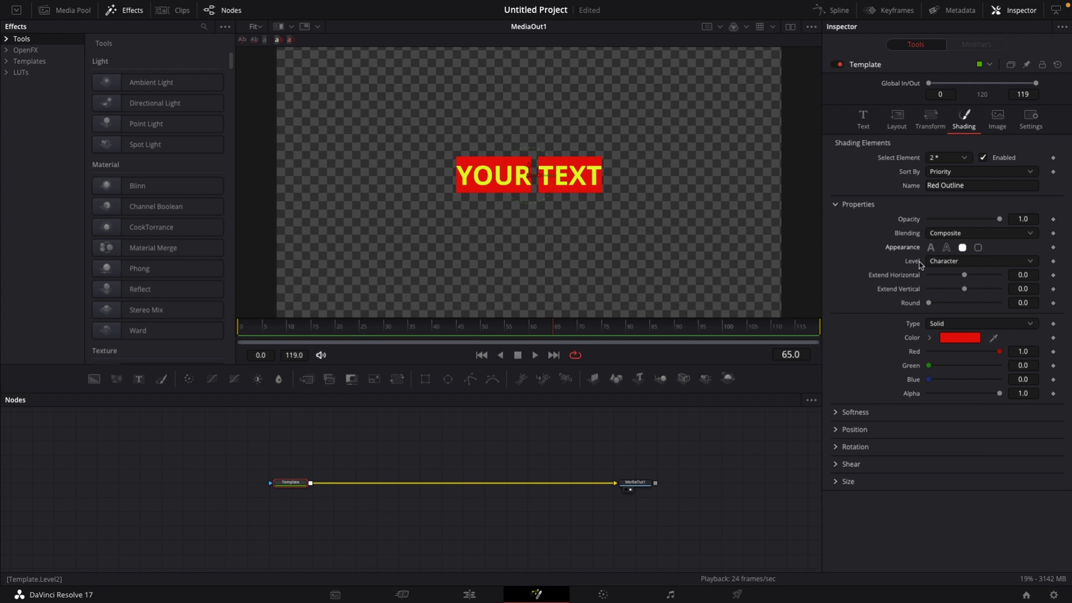
left_click(943, 261)
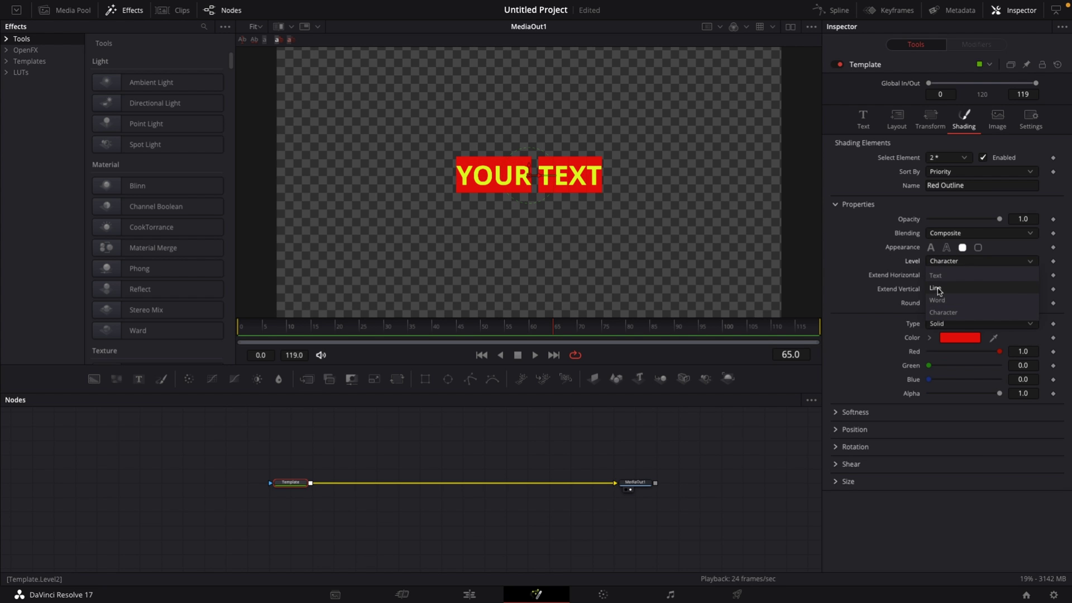
left_click(938, 286)
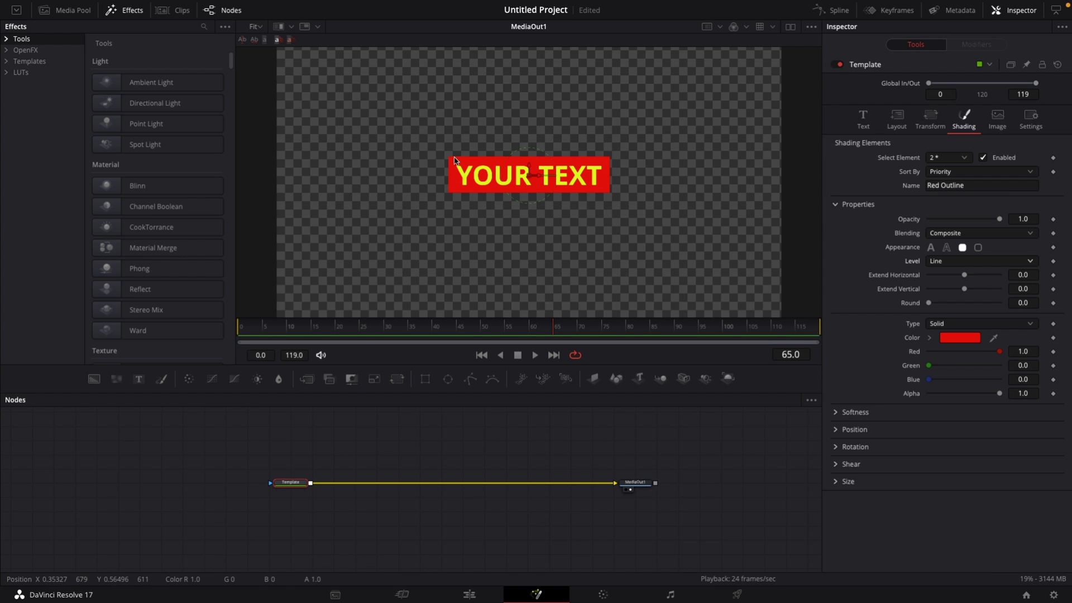
left_click(952, 341)
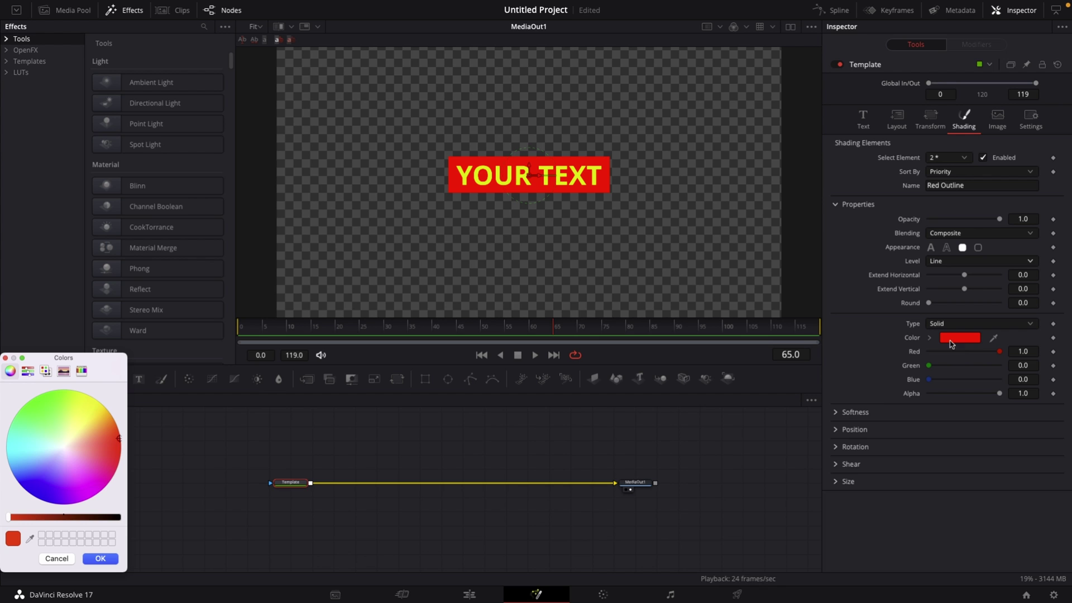
left_click_drag(25, 510, 145, 520)
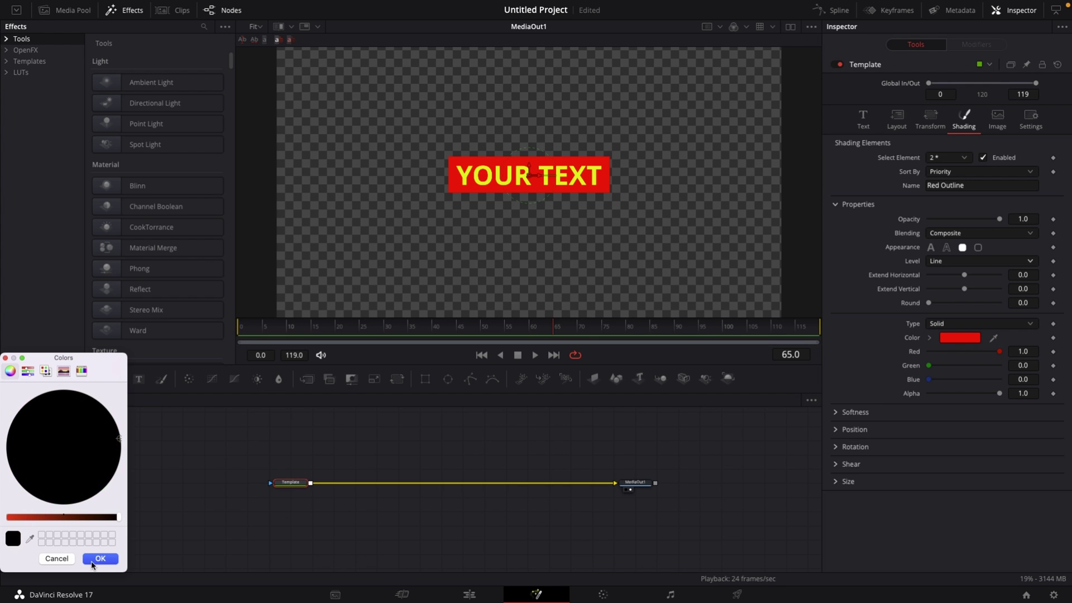
left_click(99, 559)
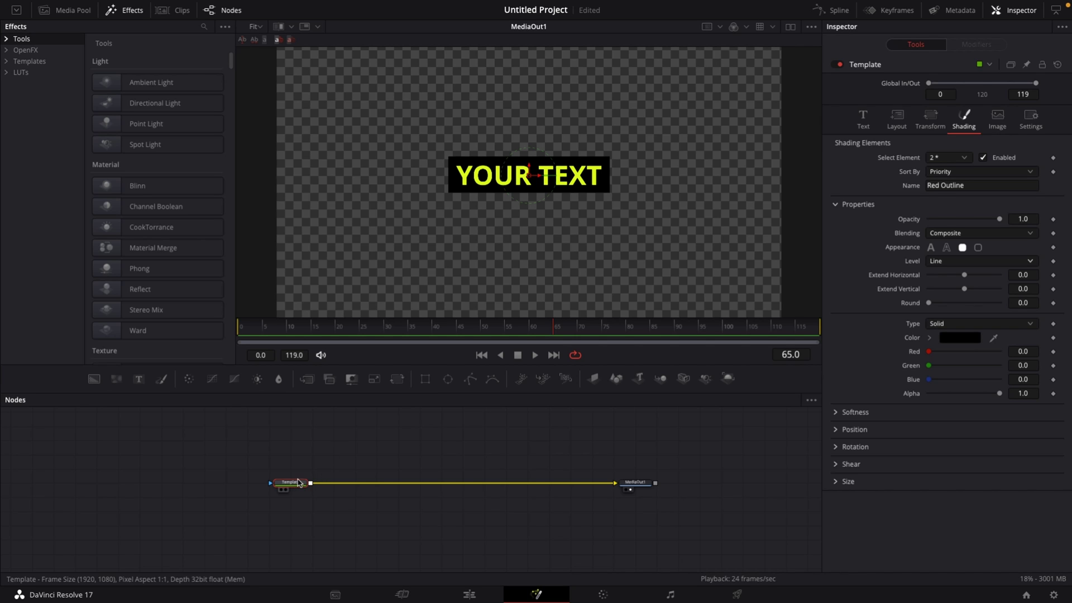
Add a Drop Shadow node to the title by searching 'drop'.
key("shift+space")
type("drop")
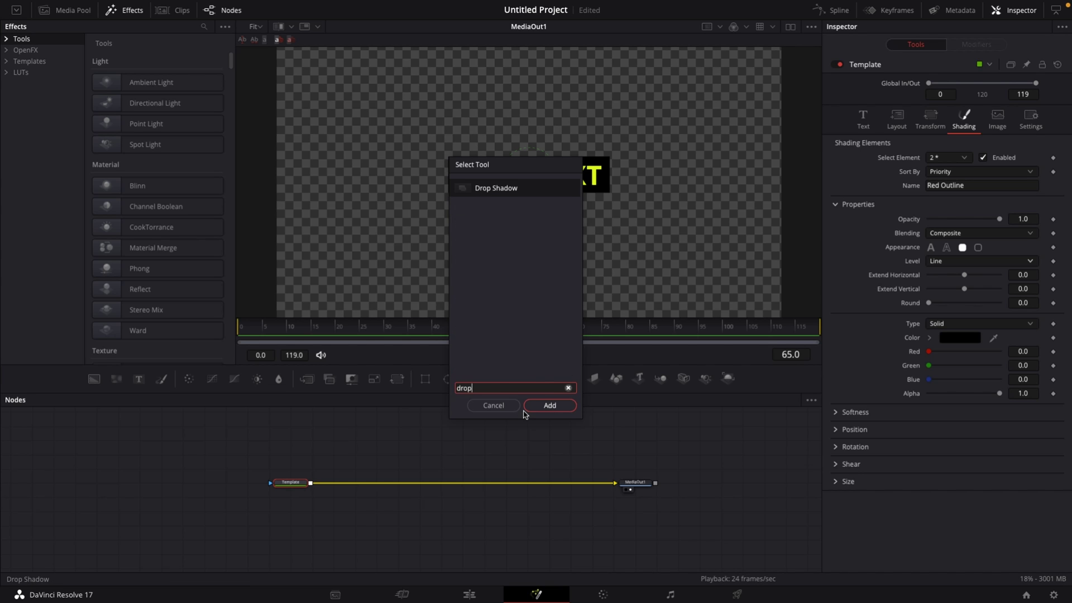
left_click(549, 406)
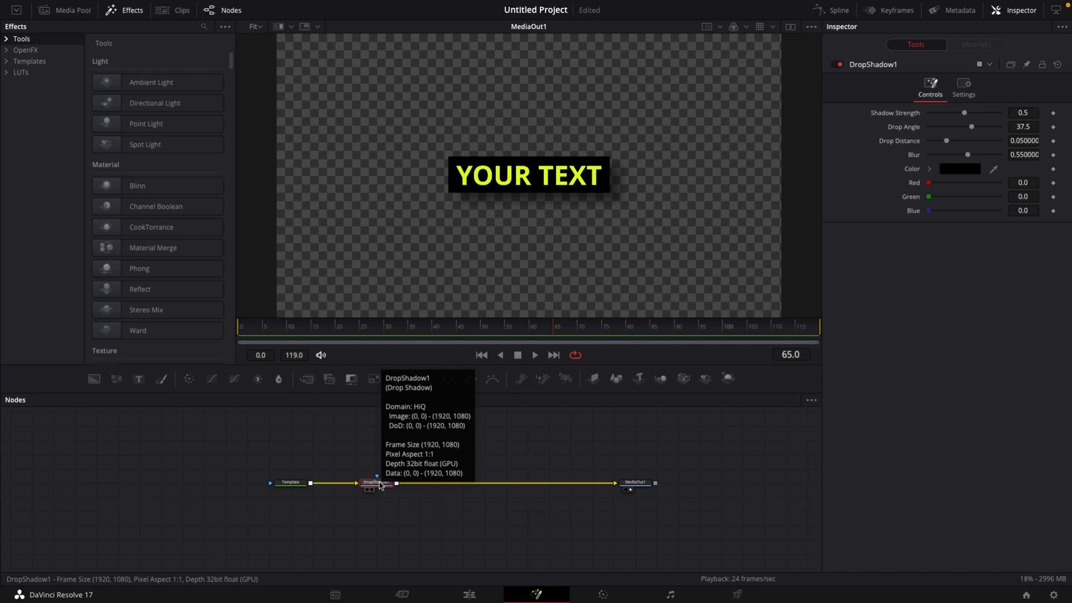
Add a Camera Shake node after DropShadow1 and play back to preview the shake.
key("shift+space")
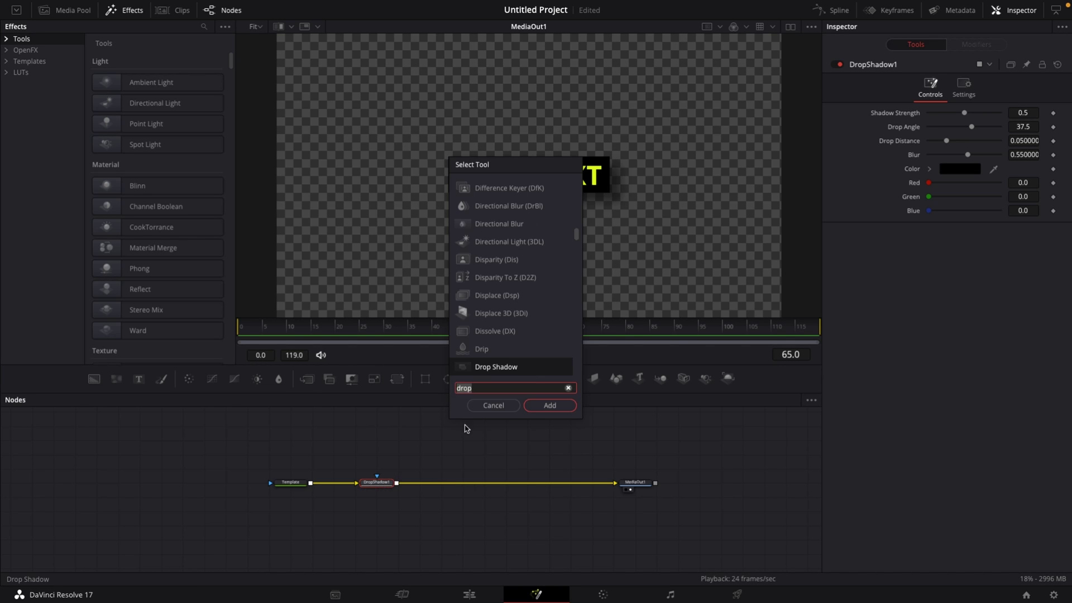
type("camera")
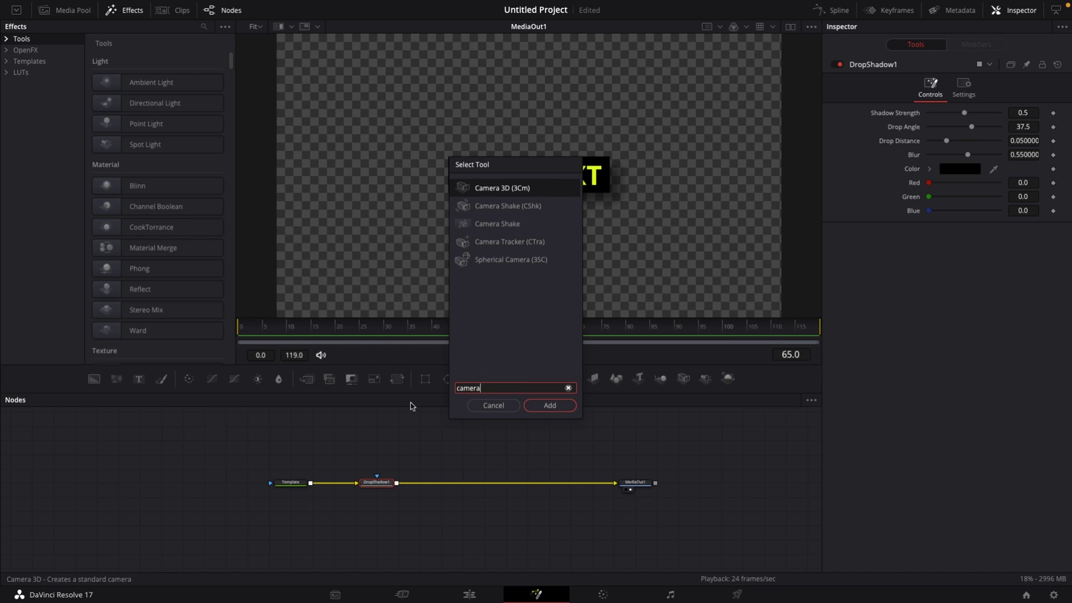
left_click(522, 206)
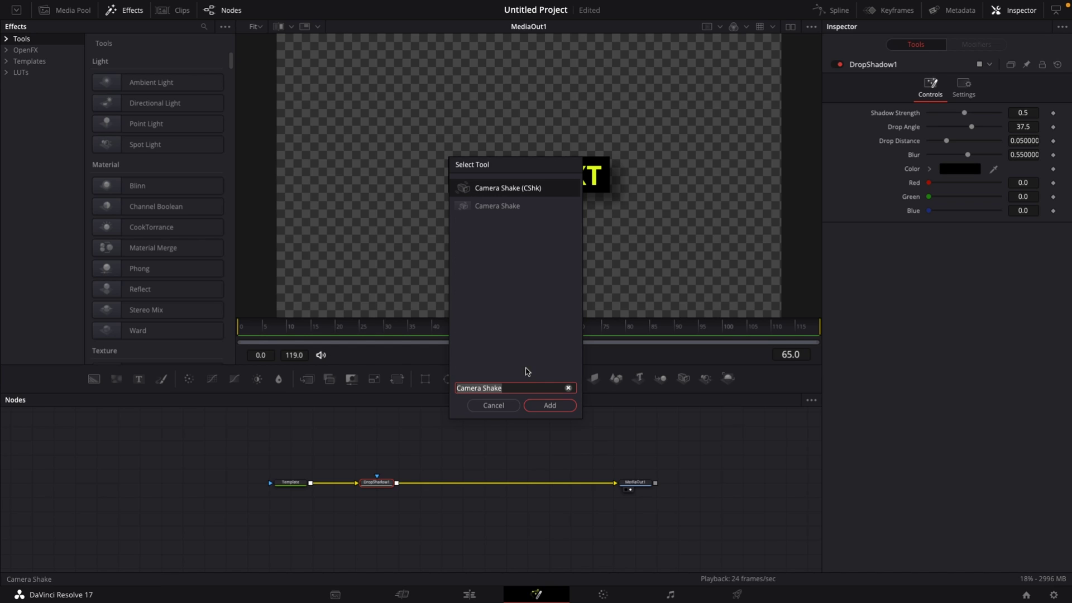
left_click(545, 406)
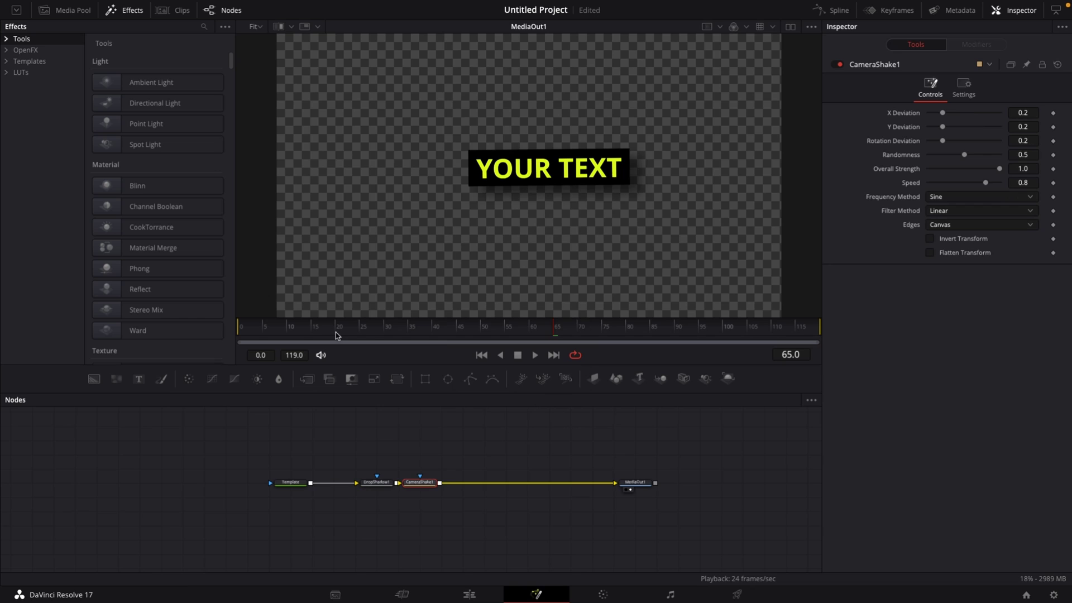
key("space")
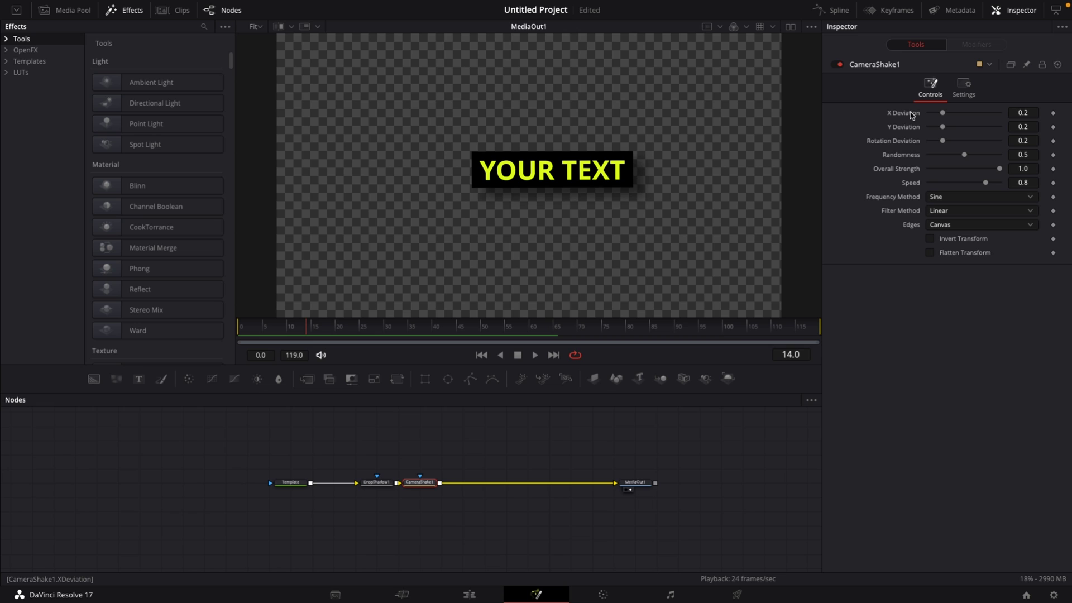
Reduce X Deviation, set Overall Strength to 0.803 and slow the Speed, then preview.
mouse_move(1023, 113)
left_mouse_down()
mouse_move(989, 113)
mouse_move(1028, 130)
mouse_move(1017, 129)
left_mouse_up()
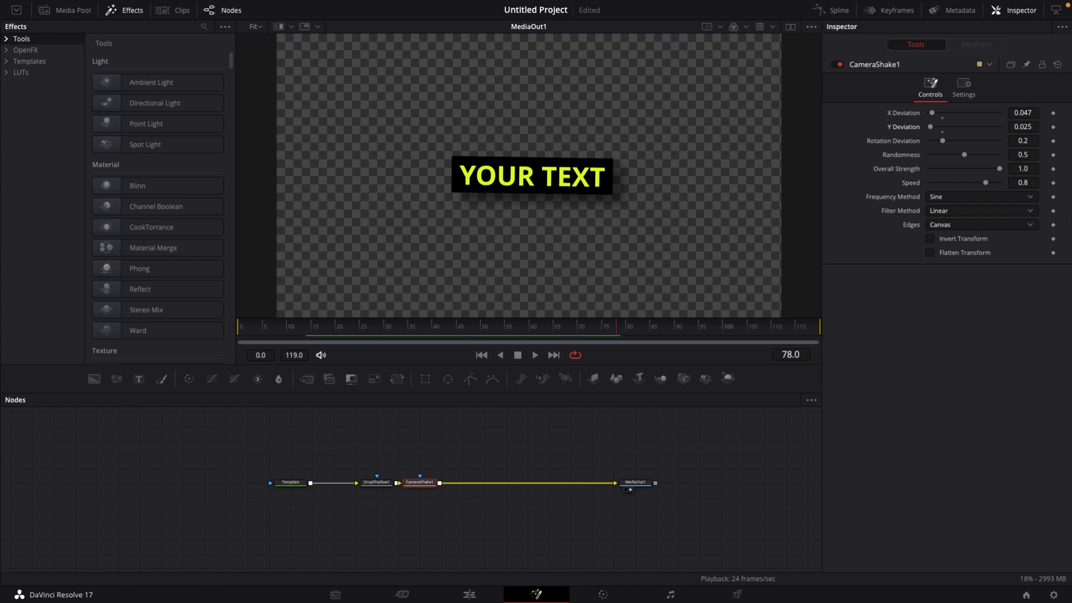
left_click_drag(1000, 170, 986, 169)
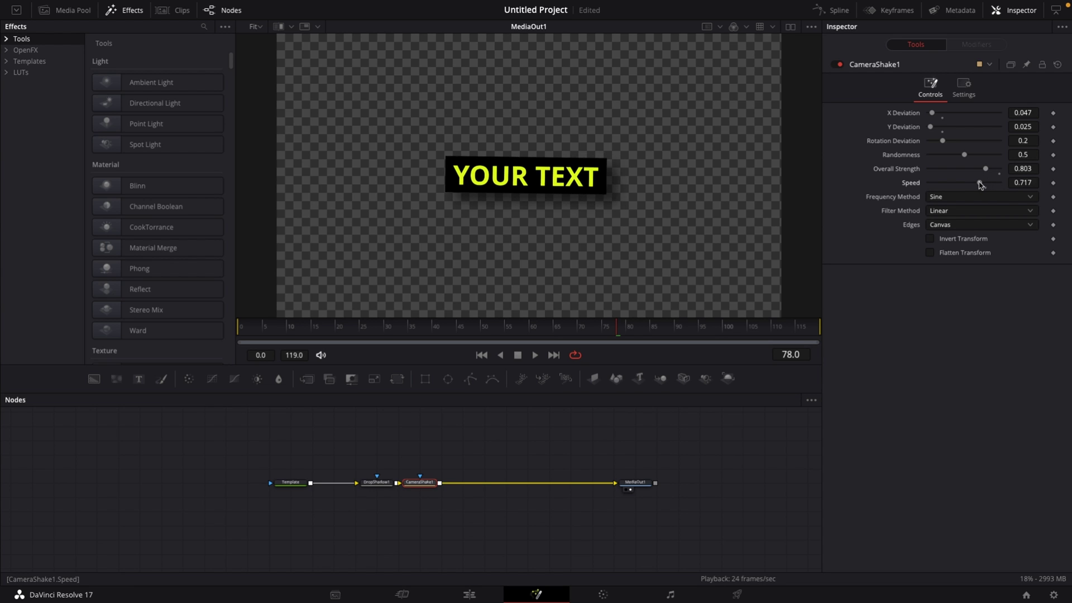
left_click_drag(987, 185, 943, 183)
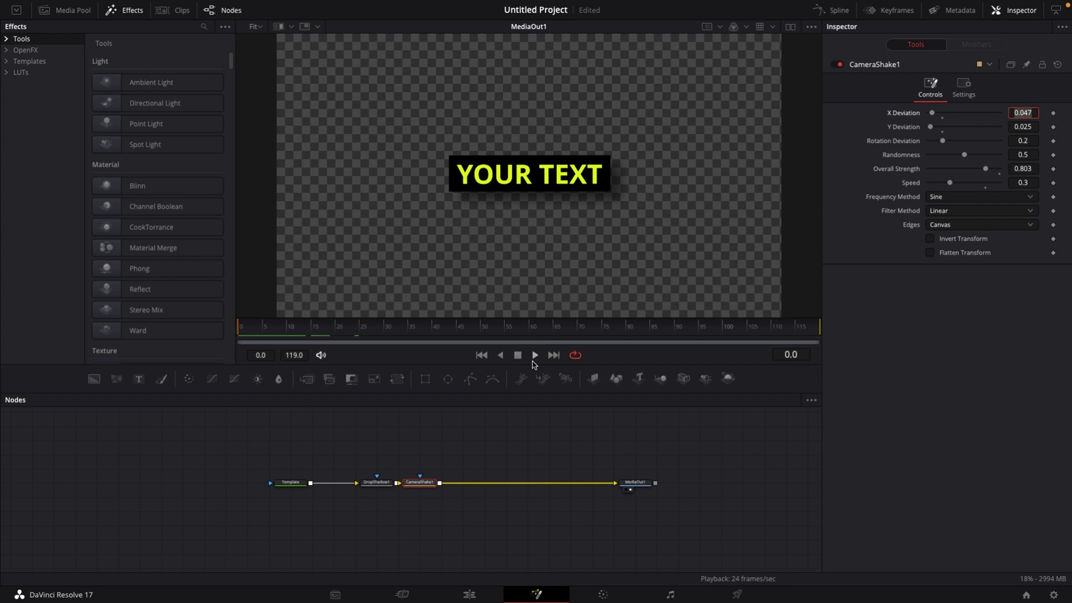
left_click(531, 357)
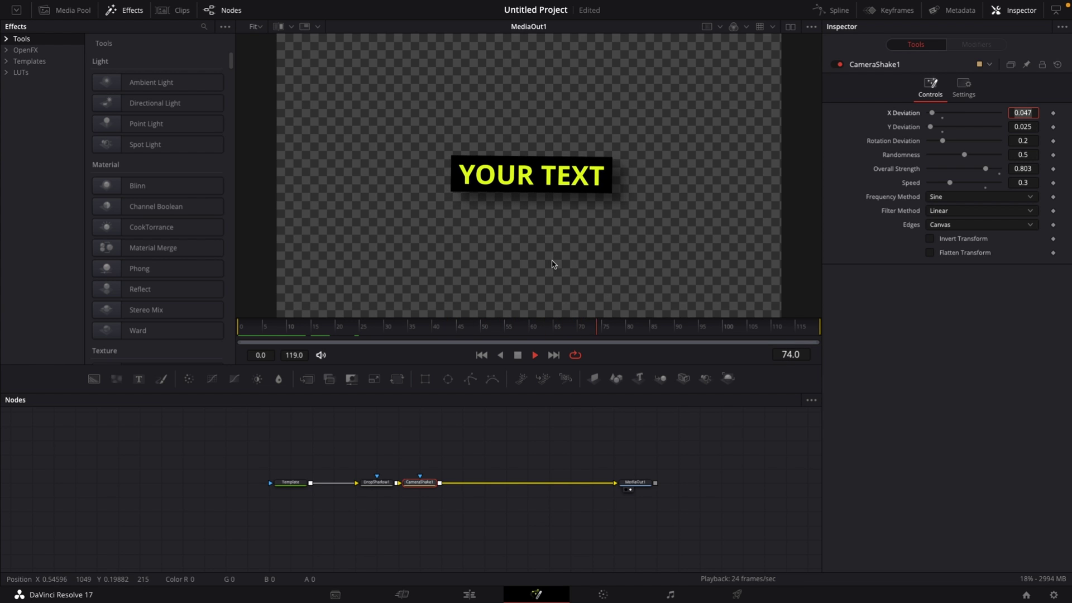
key("BackSpace")
key("BackSpace")
key("BackSpace")
key("BackSpace")
key("BackSpace")
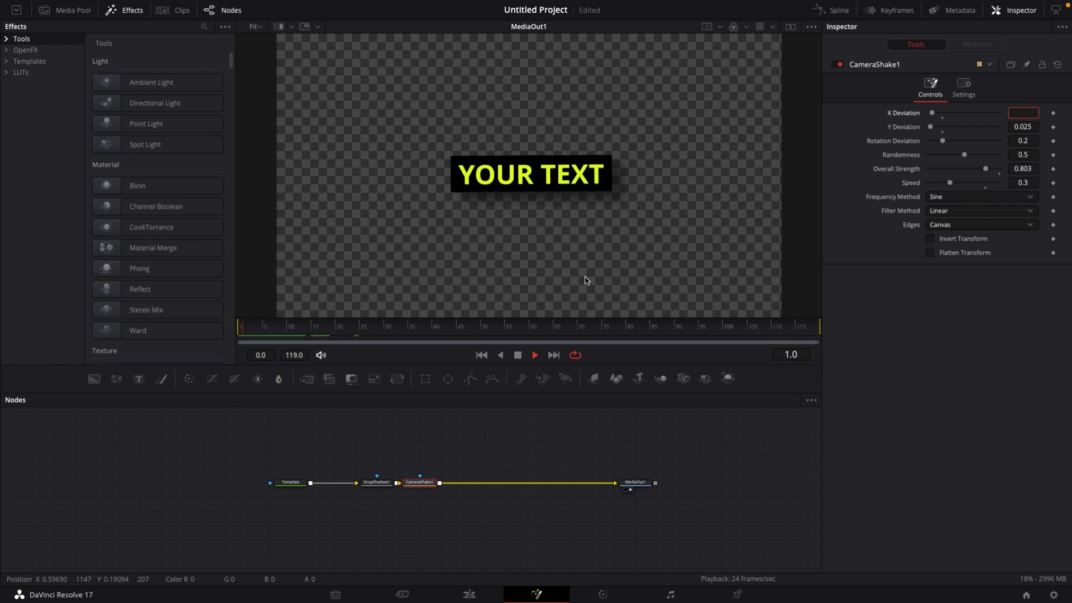
key("Escape")
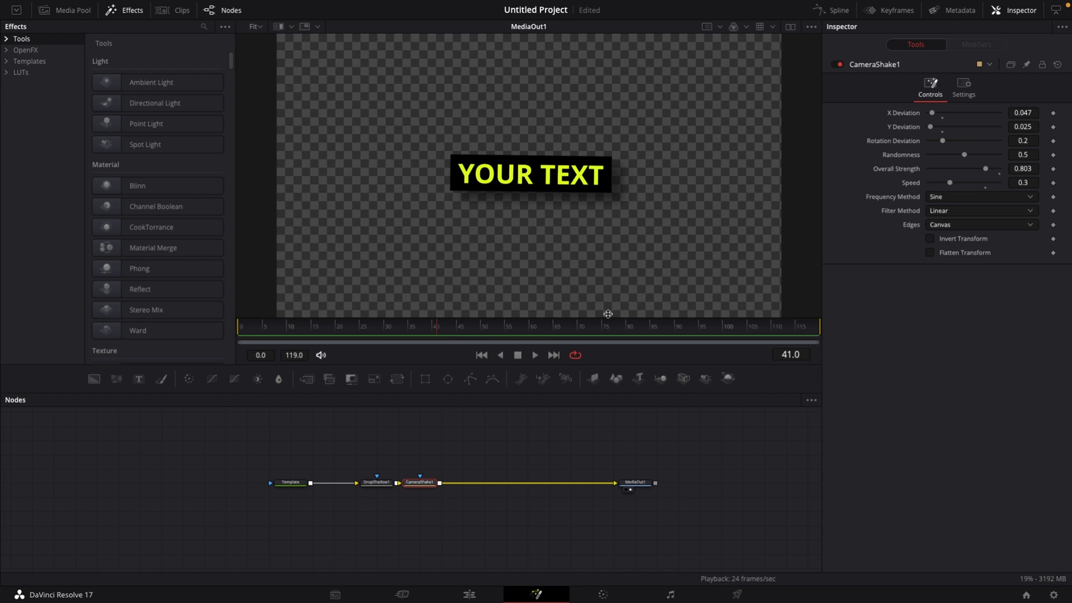
key("space")
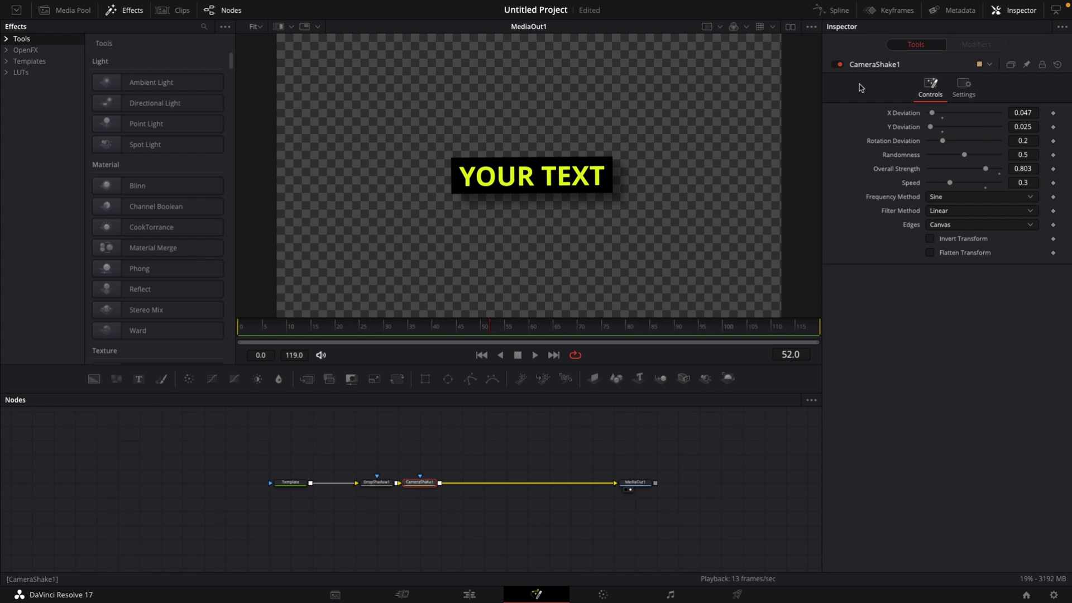
Set Y Deviation to 0.055 and Rotation Deviation to 0.394, reviewing playback.
left_click_drag(931, 128, 933, 128)
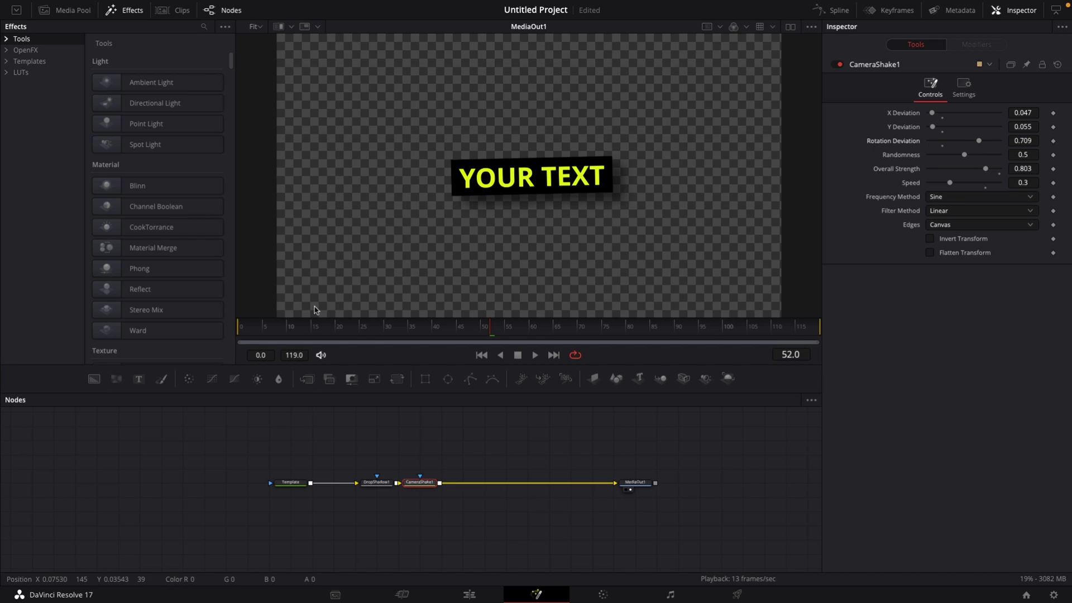
left_click_drag(290, 329, 252, 331)
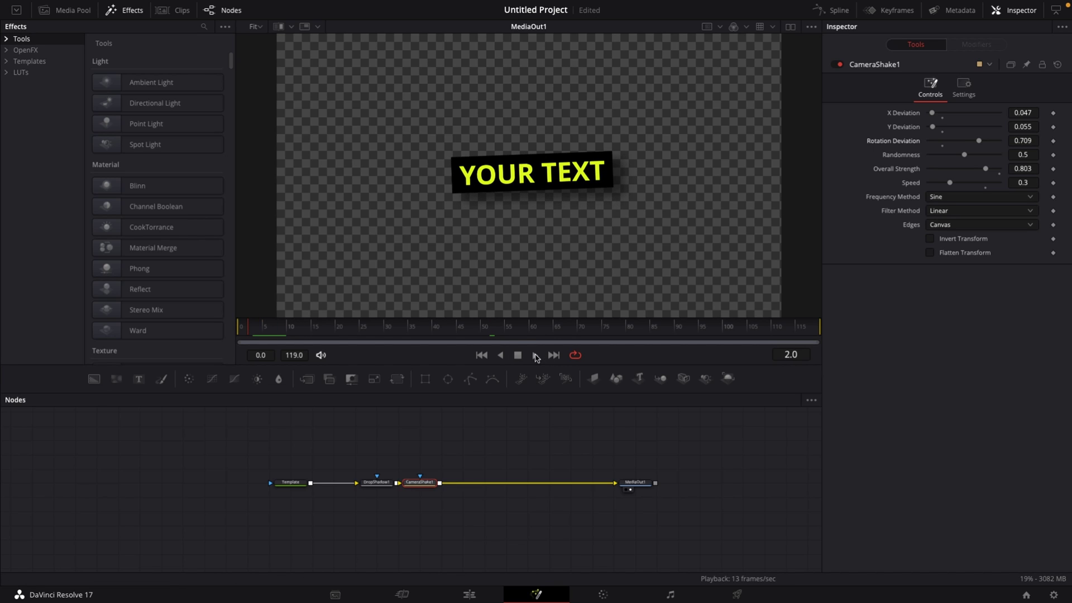
left_click(536, 356)
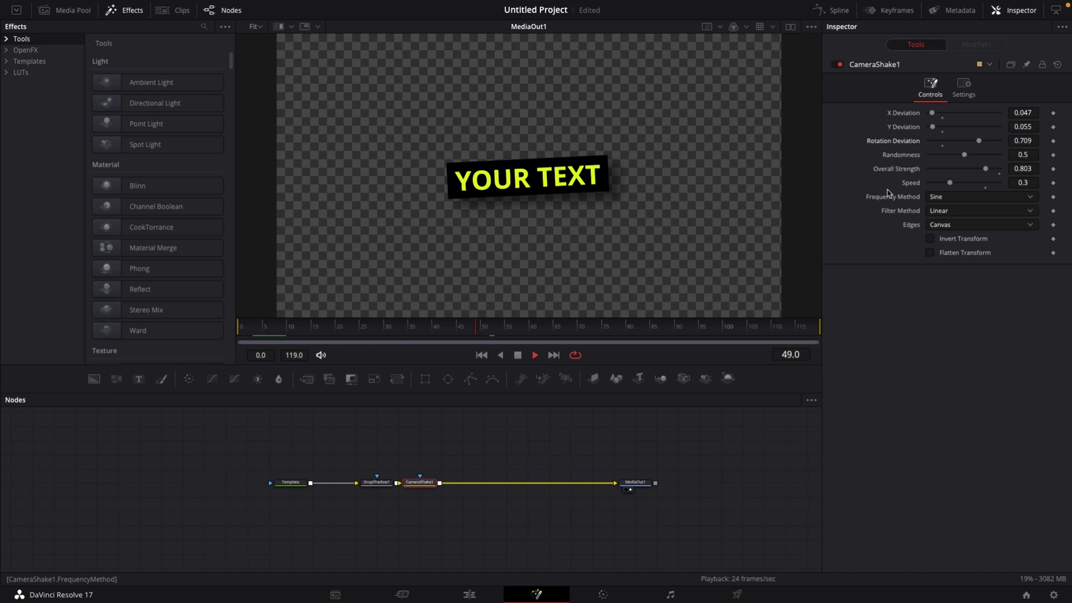
key("space")
left_click_drag(978, 141, 957, 144)
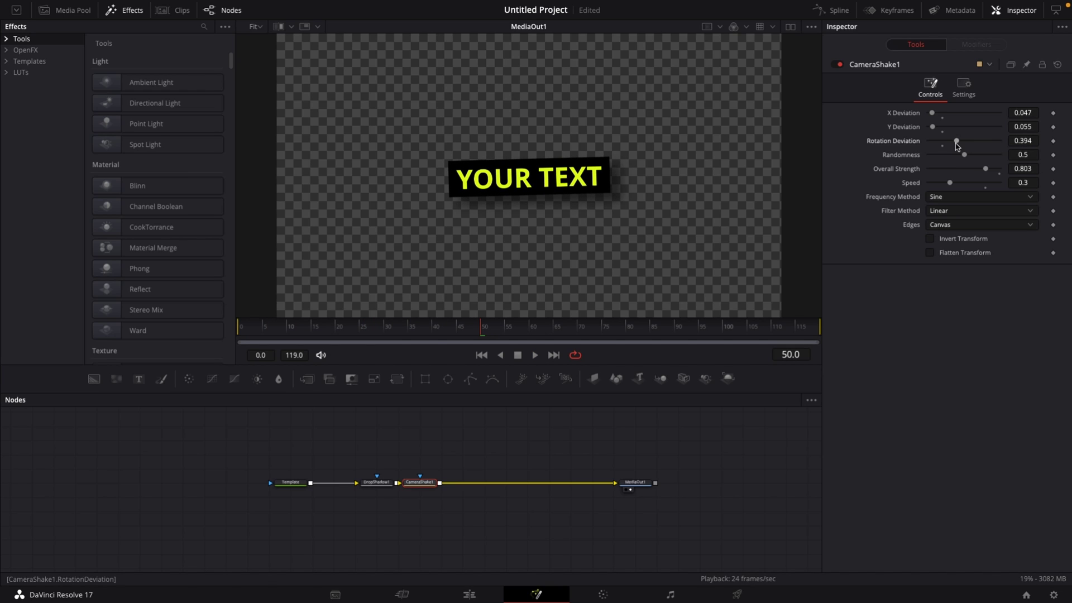
left_click(531, 356)
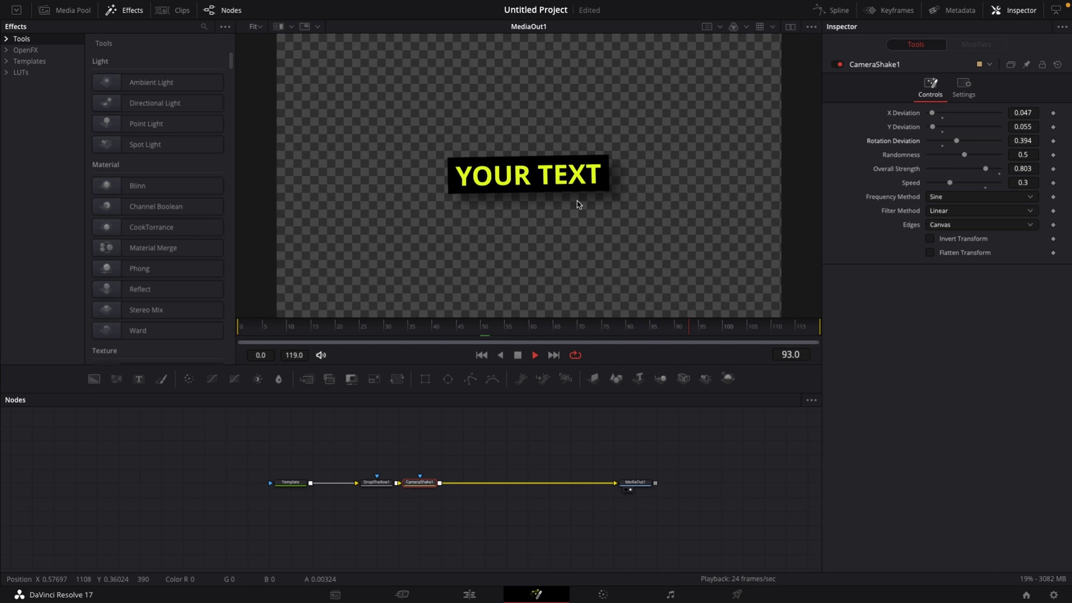
left_click(378, 327)
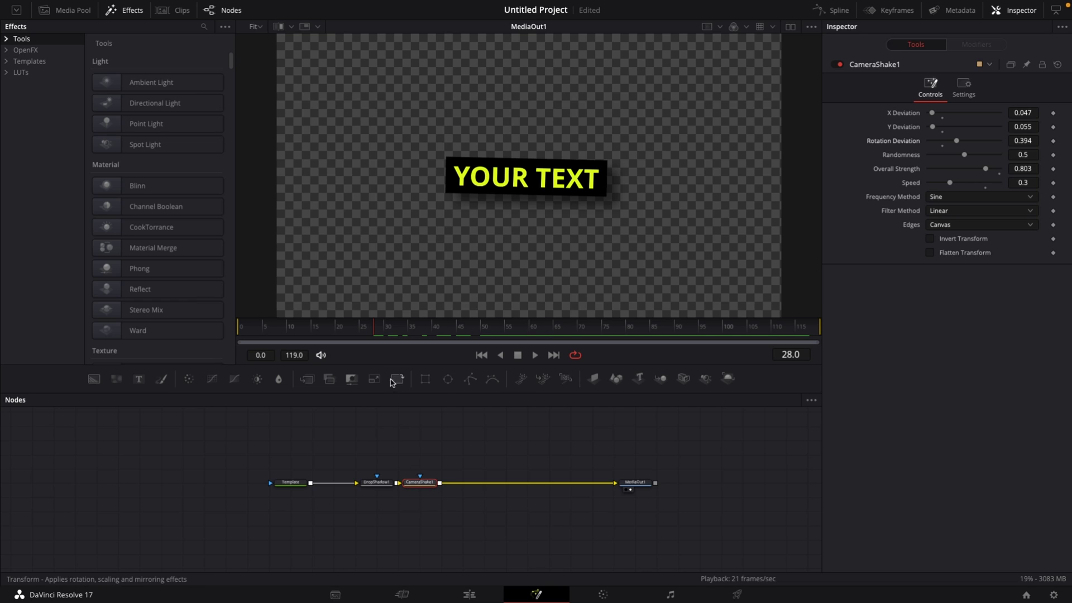
Insert Transform1 after CameraShake1 and keyframe Center X so the title slides in from the left by frame 10.
left_click_drag(397, 379, 478, 486)
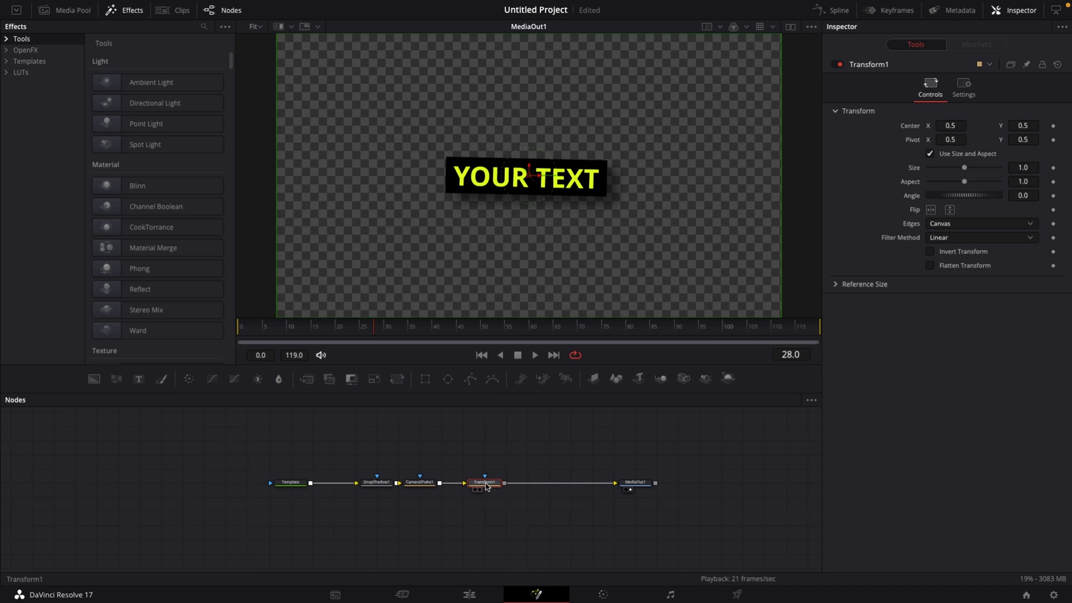
left_click(285, 330)
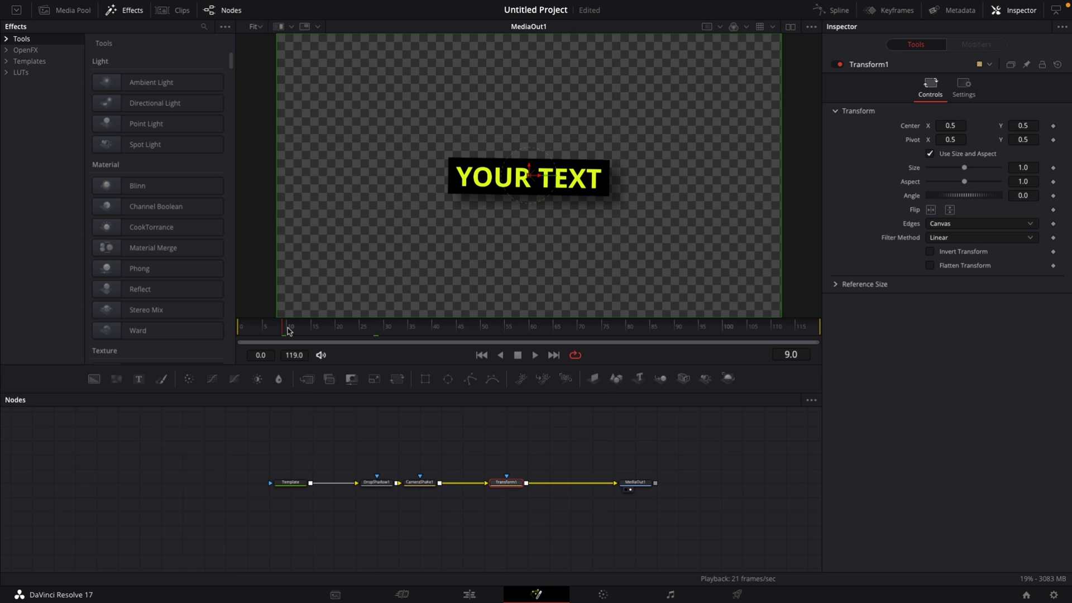
left_click(288, 330)
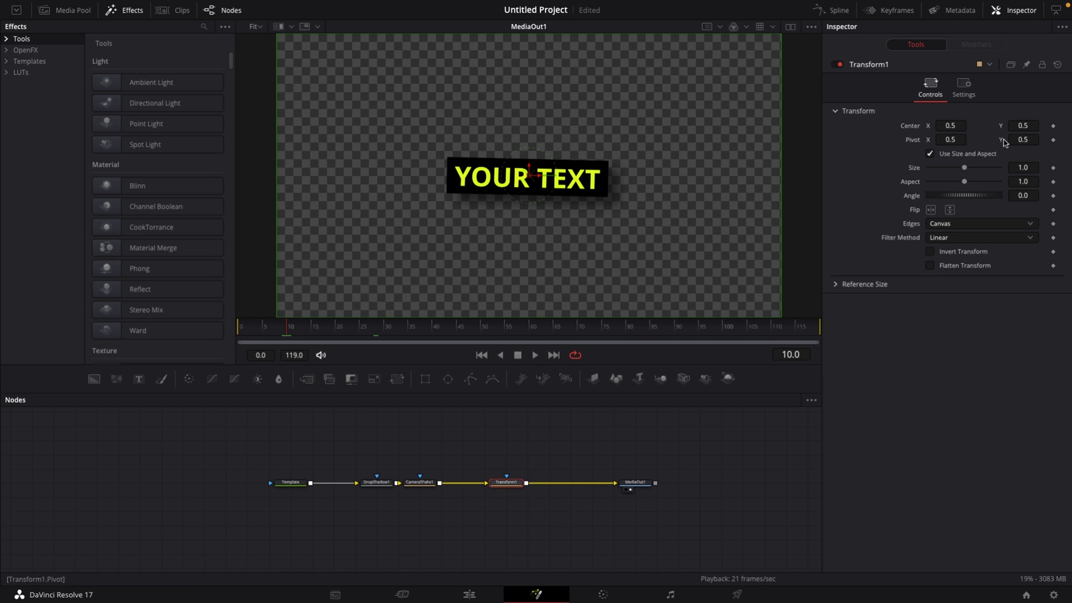
left_click(1053, 126)
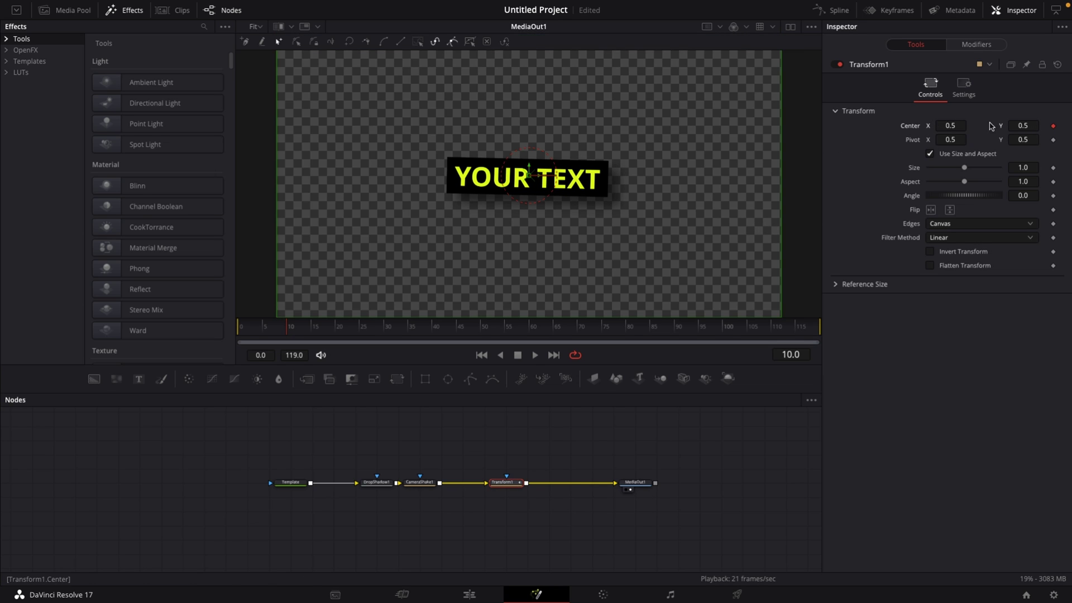
left_click(241, 329)
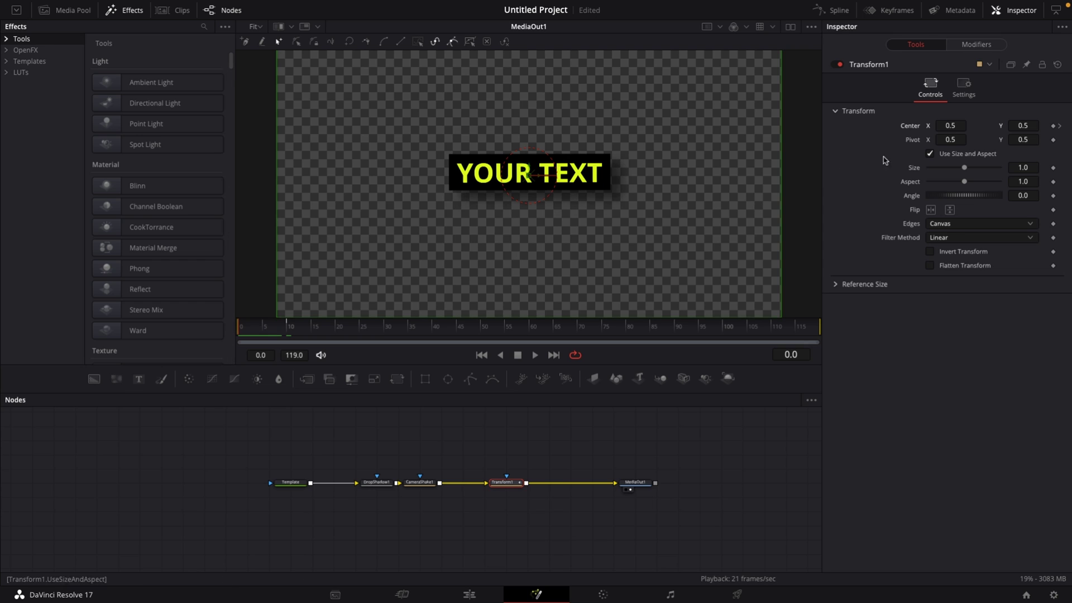
left_click_drag(950, 126, 882, 126)
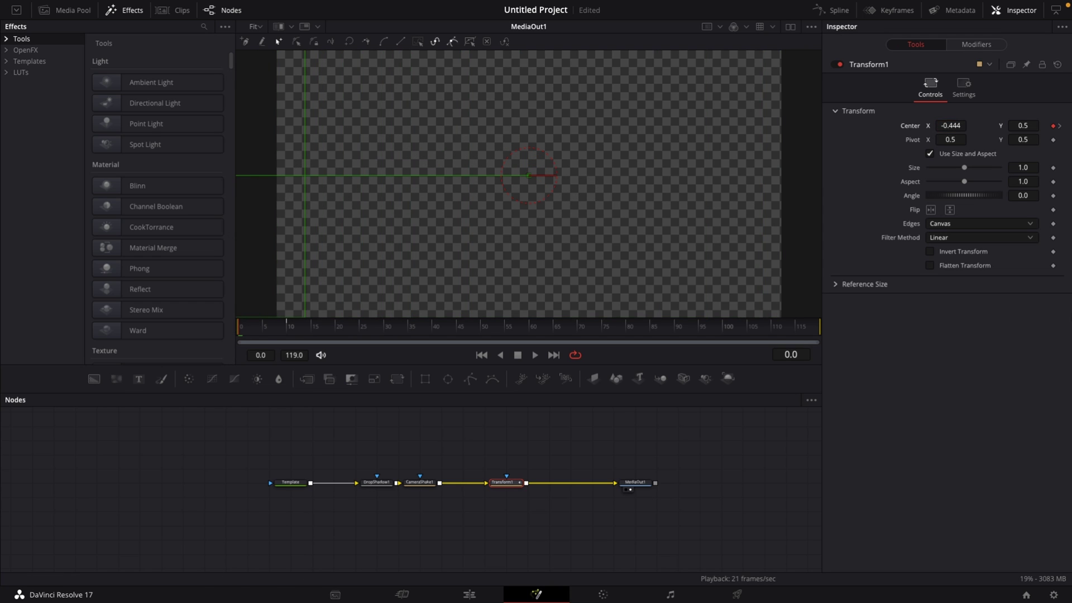
Keyframe Center X at 0.5 on frame 110 and -0.454 on frame 119, then play.
left_click(773, 331)
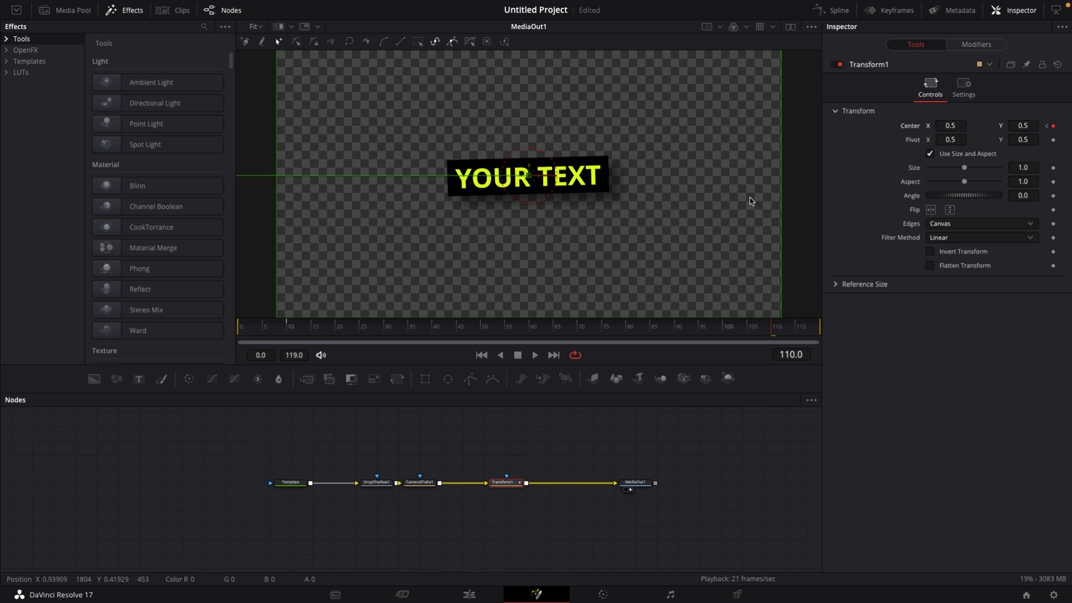
left_click(796, 328)
key("Right")
key("Right")
key("Right")
key("Right")
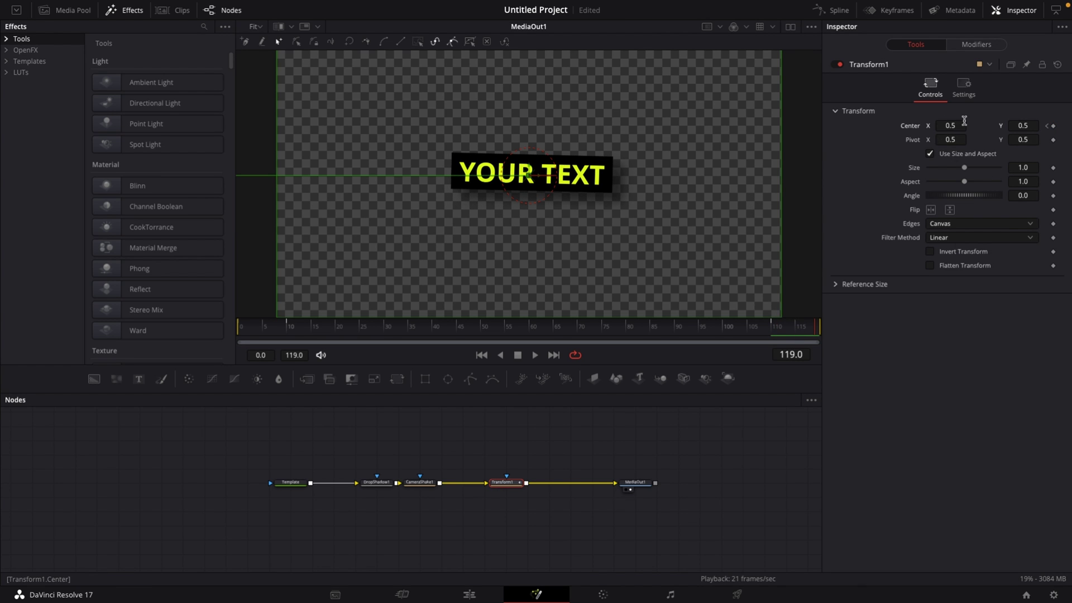
mouse_move(962, 124)
left_mouse_down()
mouse_move(933, 127)
mouse_move(956, 135)
left_mouse_up()
key("space")
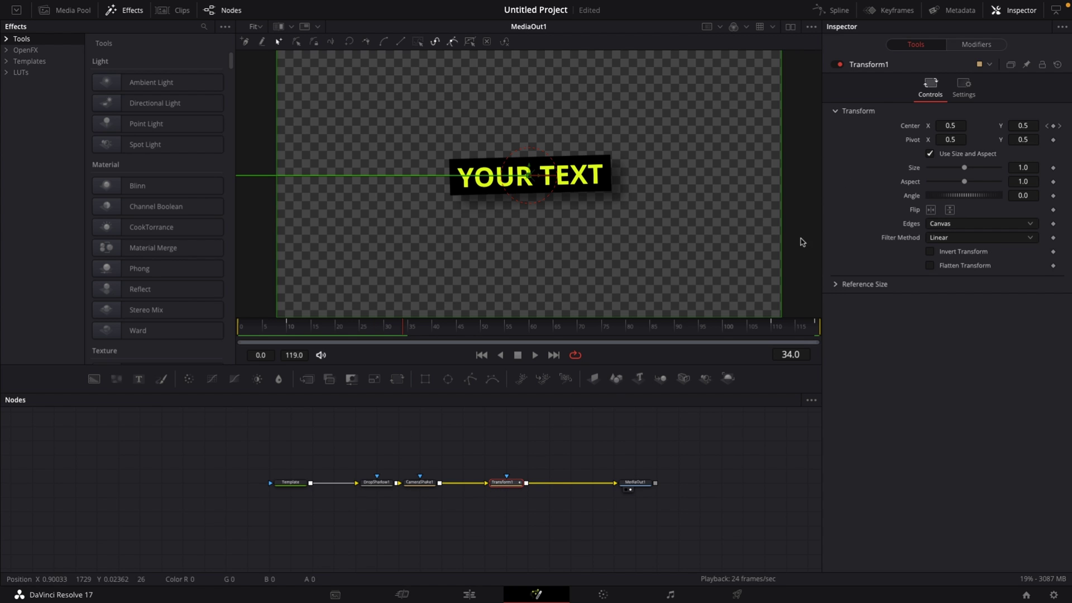
In the Spline editor, smooth the first and last displacement keyframes and lengthen the exit ease.
left_click(839, 10)
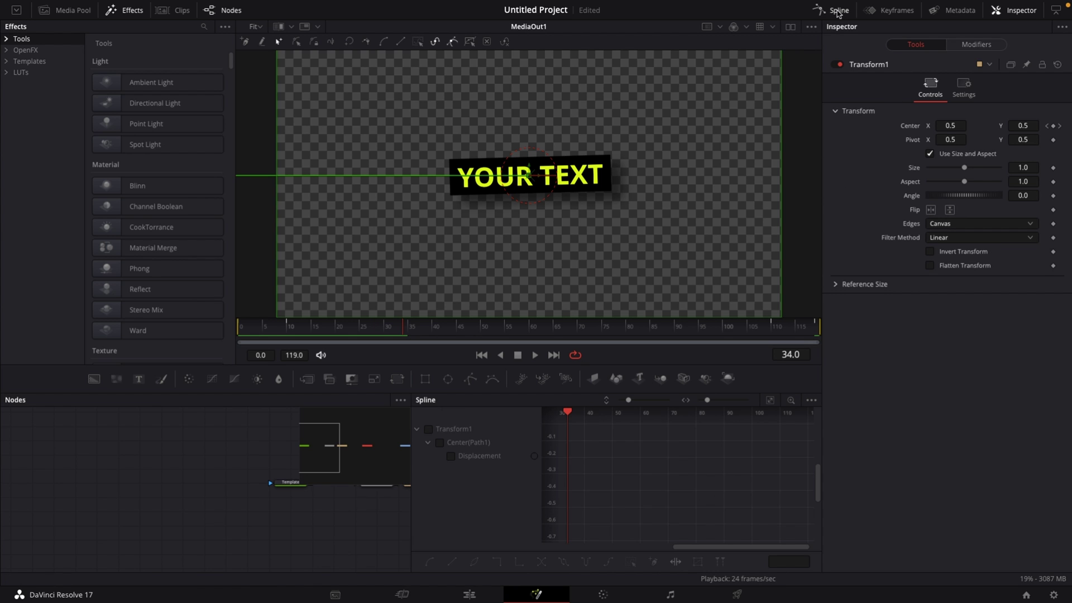
left_click(771, 401)
left_click_drag(607, 469, 575, 544)
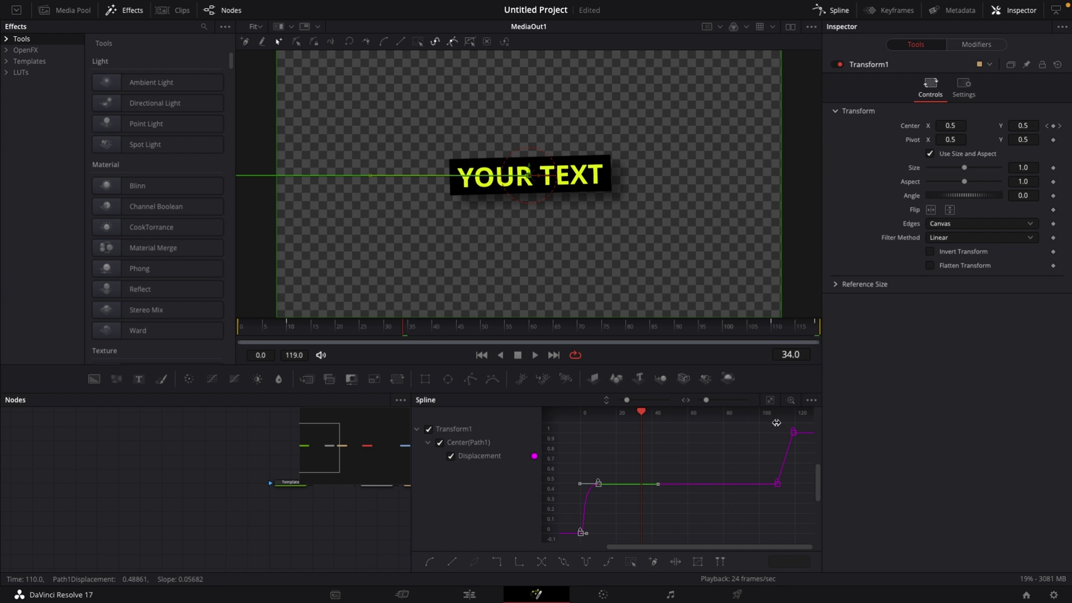
scroll(771, 430, "down", 1)
left_click_drag(770, 427, 807, 512)
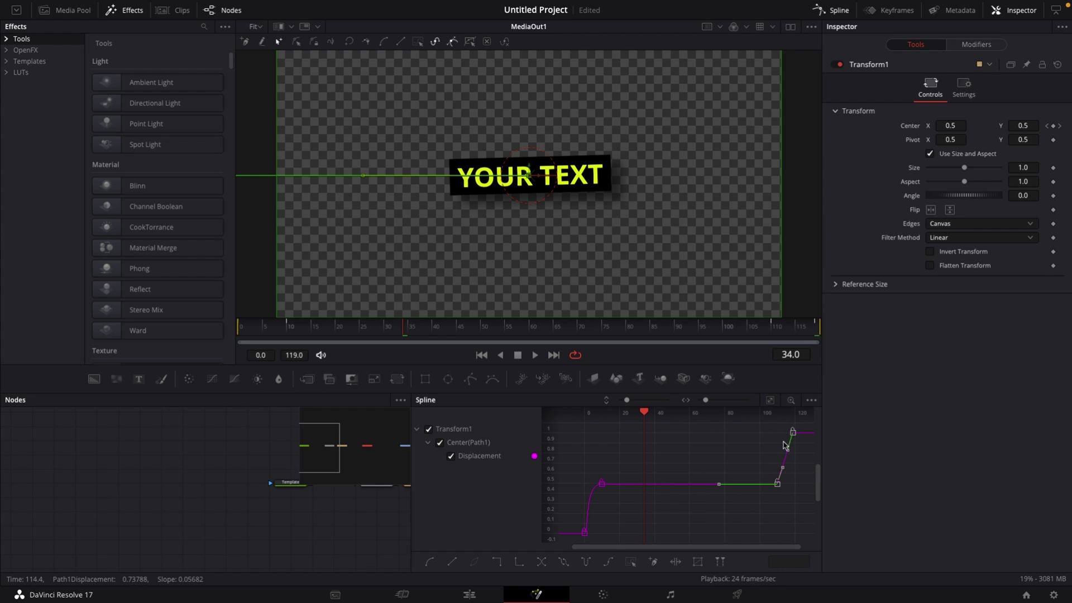
key("s")
left_click_drag(785, 433, 776, 433)
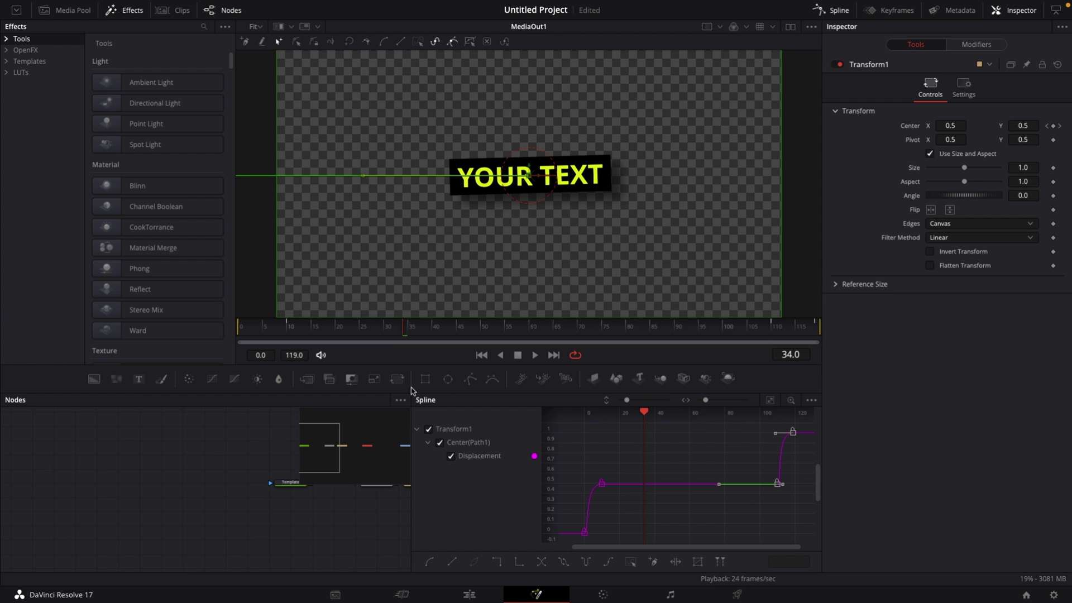
key("space")
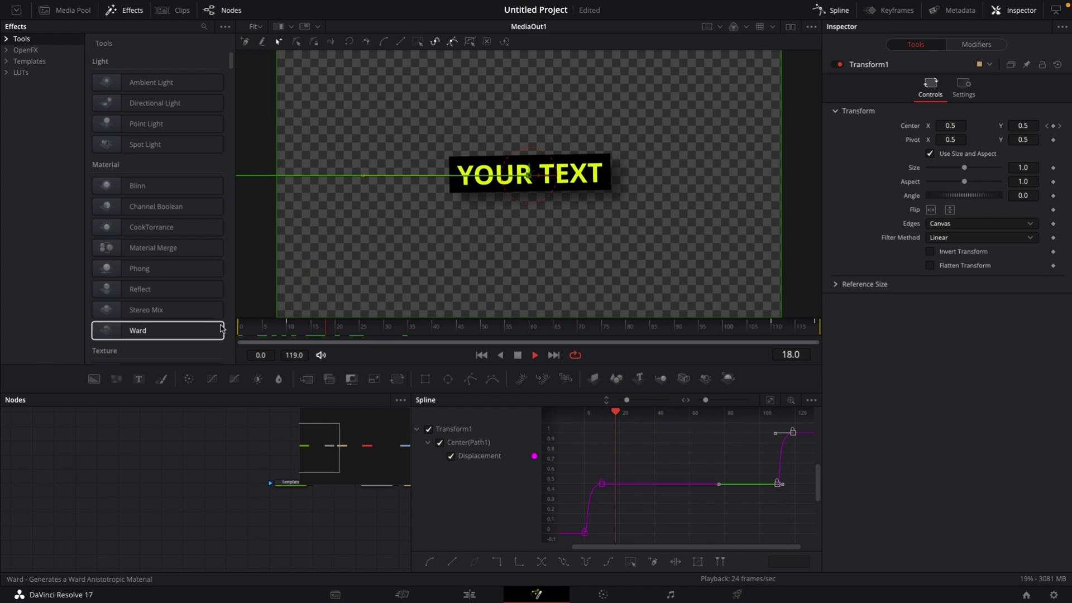
key("space")
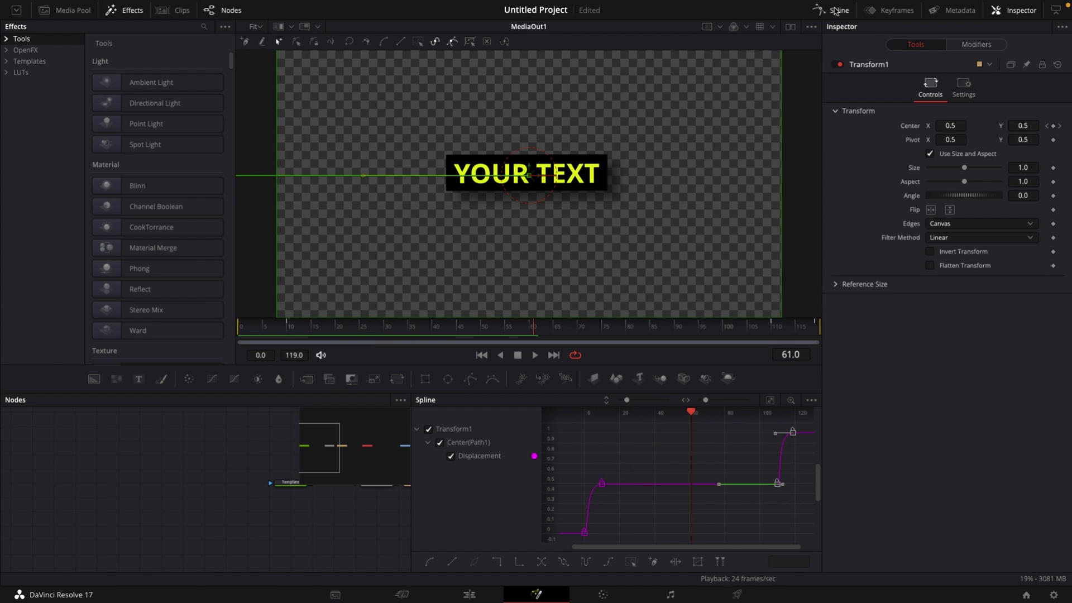
Keyframe all six CameraShake1 parameters at their current values near the end of the clip.
left_click(836, 11)
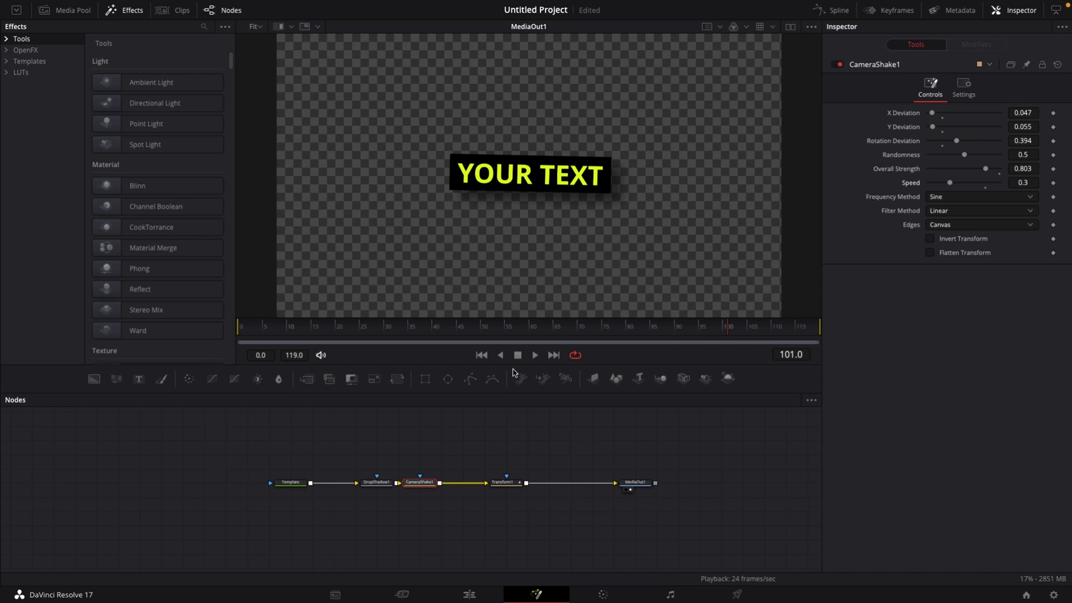
left_click(771, 328)
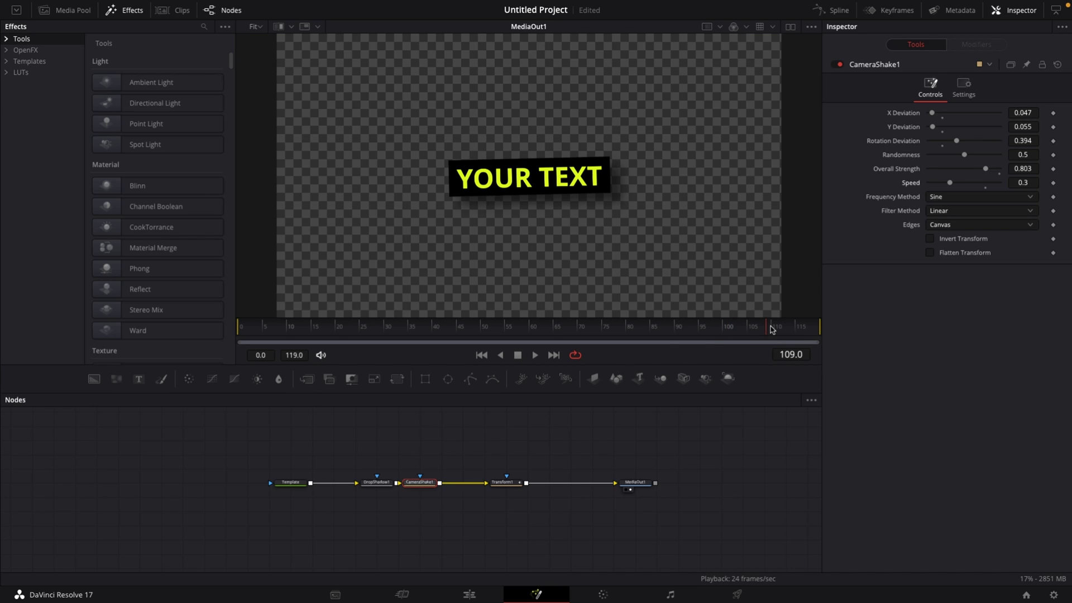
mouse_move(771, 330)
left_mouse_down()
mouse_move(787, 330)
mouse_move(750, 330)
left_mouse_up()
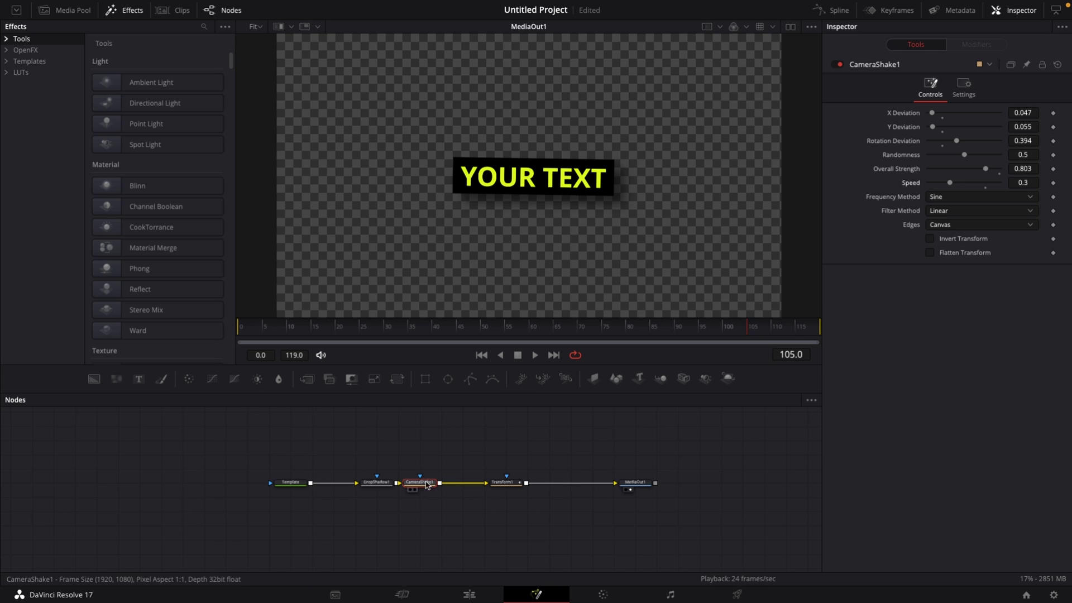
left_click(1054, 113)
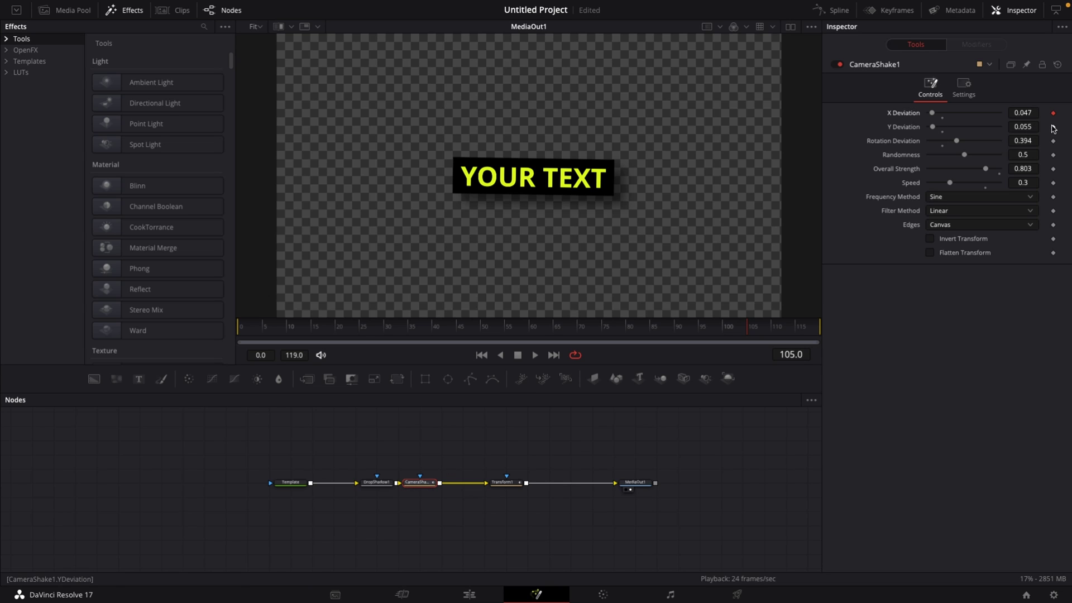
left_click(1054, 127)
left_click(1053, 142)
left_click(1054, 155)
left_click(1053, 169)
left_click(1054, 183)
At frame 106, raise the shake to X Deviation 0.378 and Speed 0.772, then preview.
left_click(752, 327)
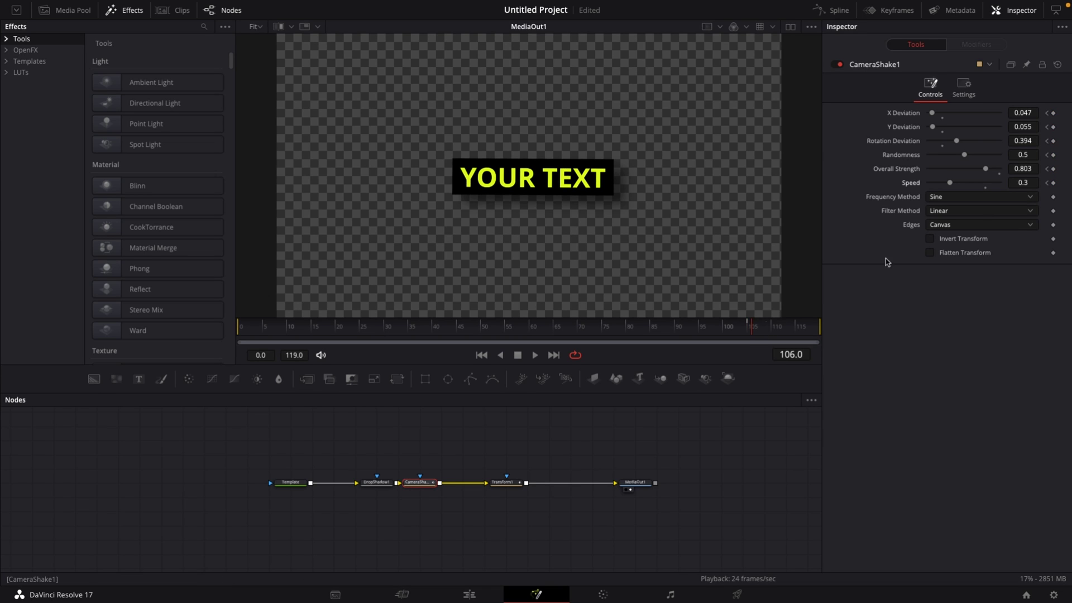
left_click_drag(932, 113, 983, 183)
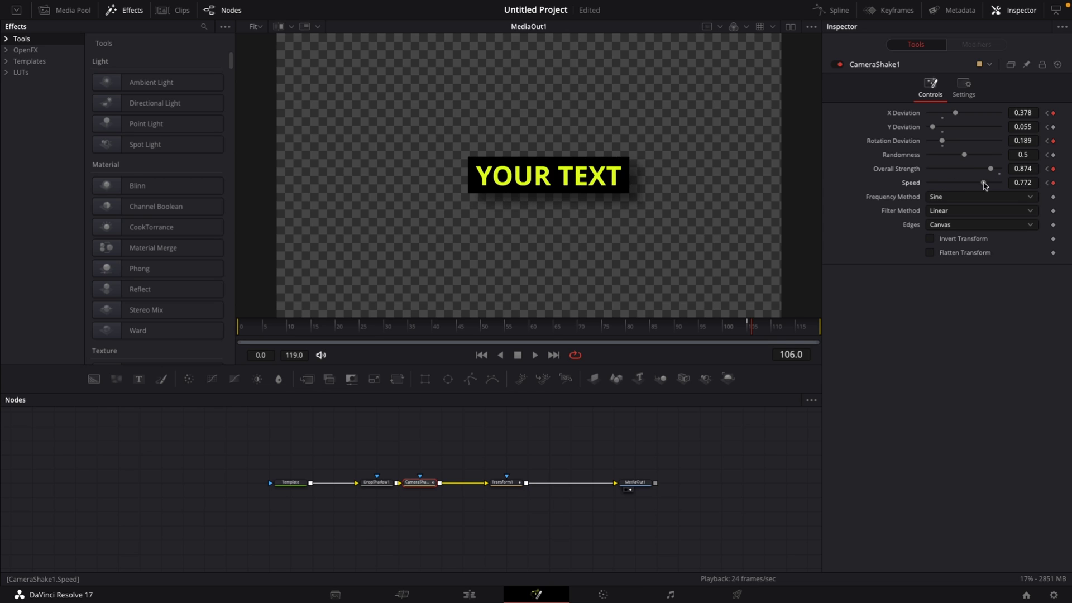
left_click(535, 355)
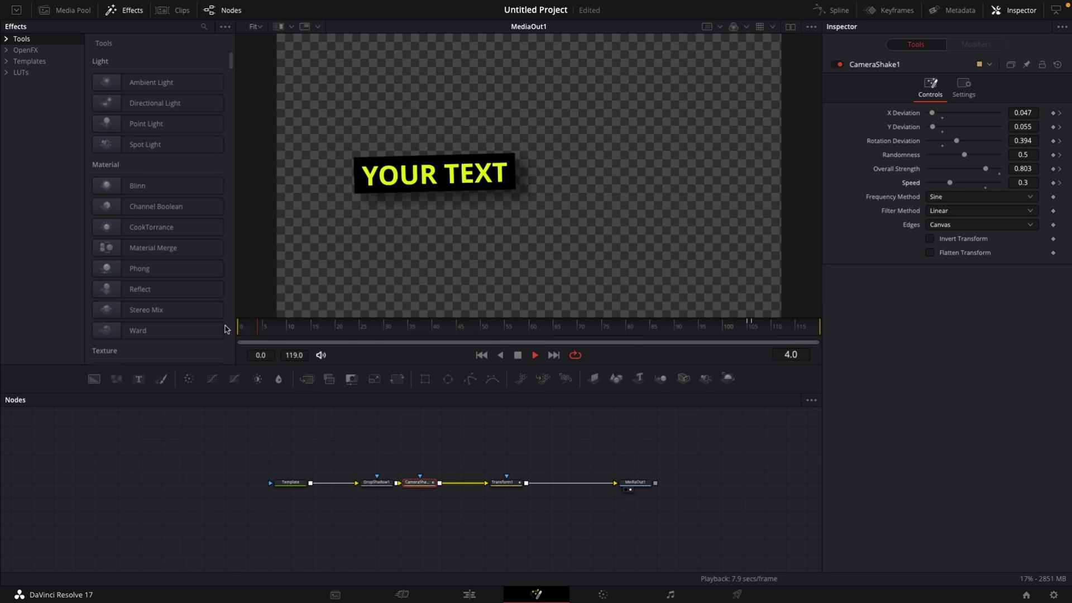